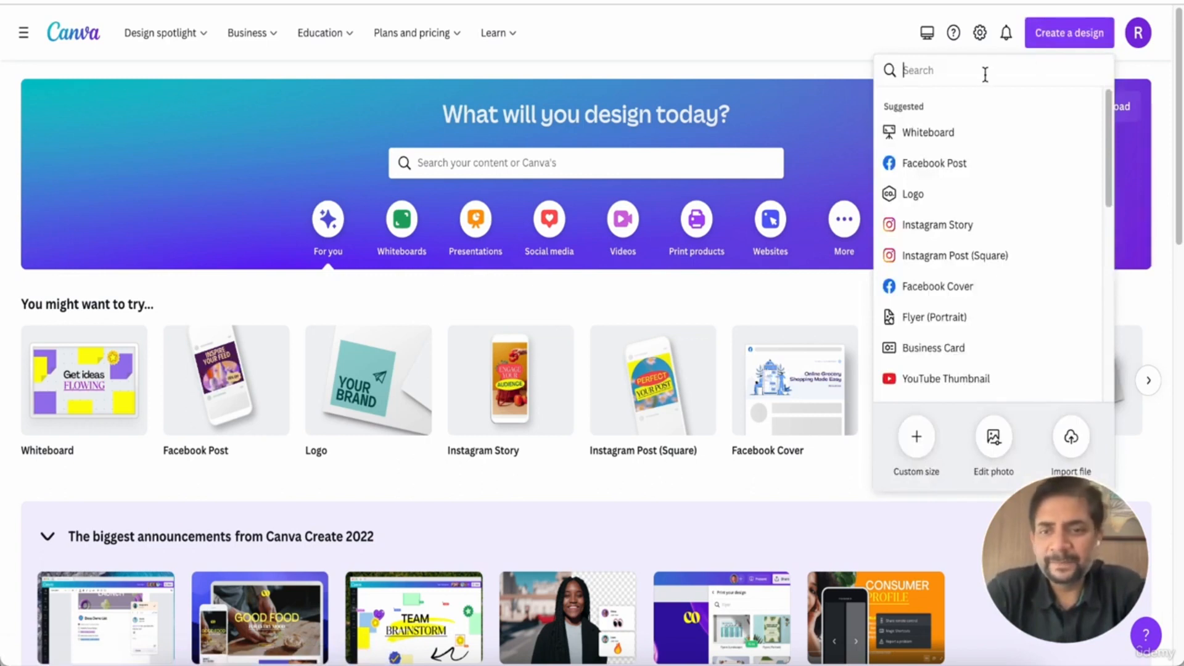
Start a new YouTube Video design at 1920 × 1080 px from the design search
text(video)
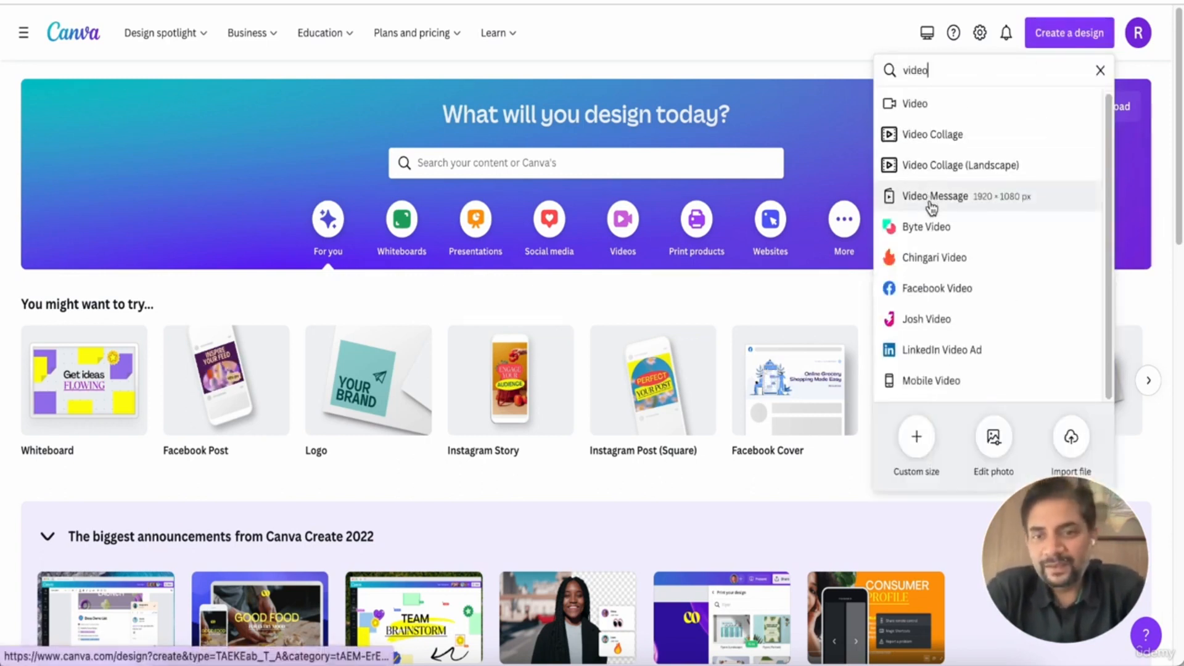
click(902, 70)
text(youtube)
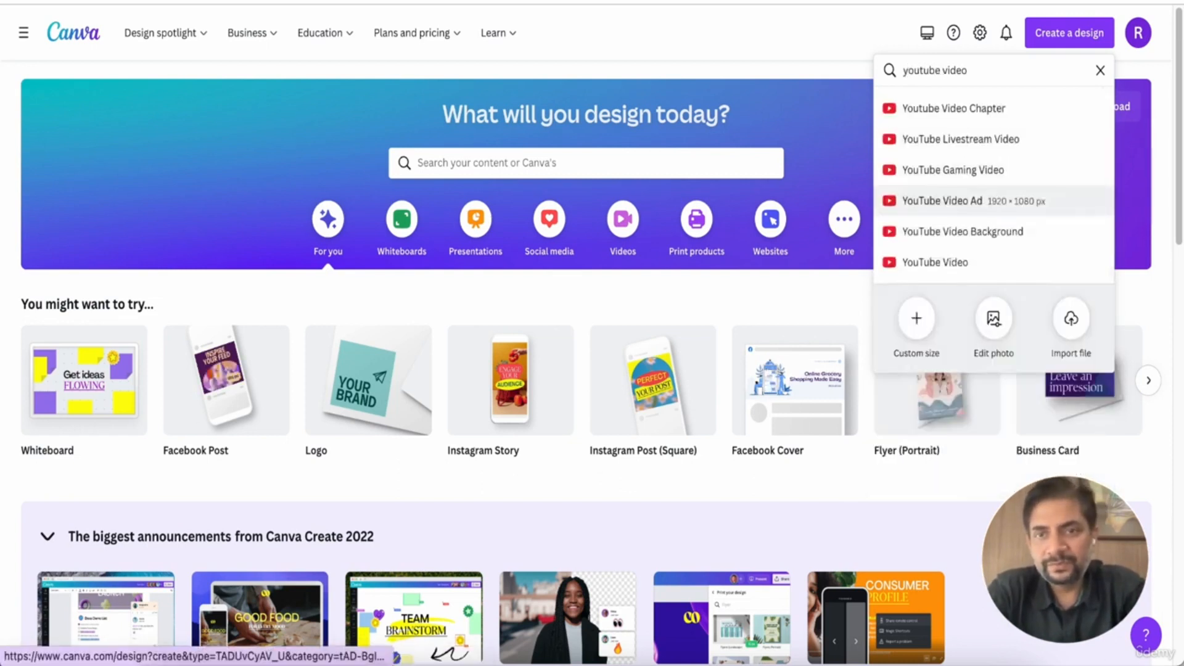
click(912, 262)
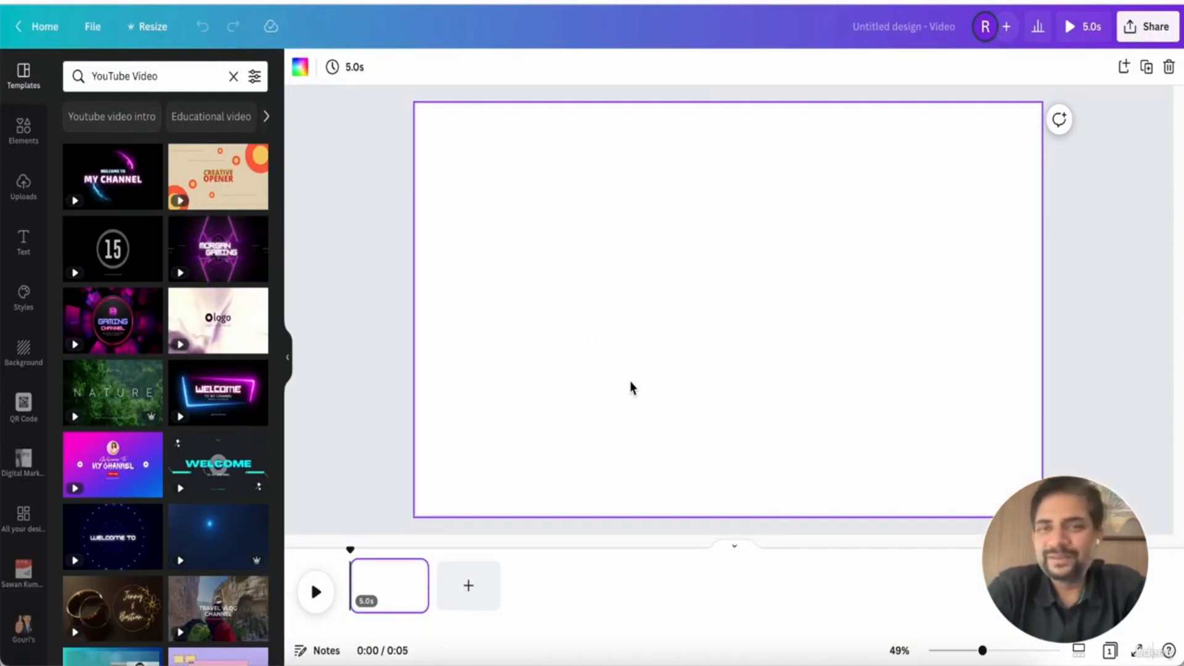
Add the 11.6 s green-screen clip from the uploaded videos to the page
click(32, 177)
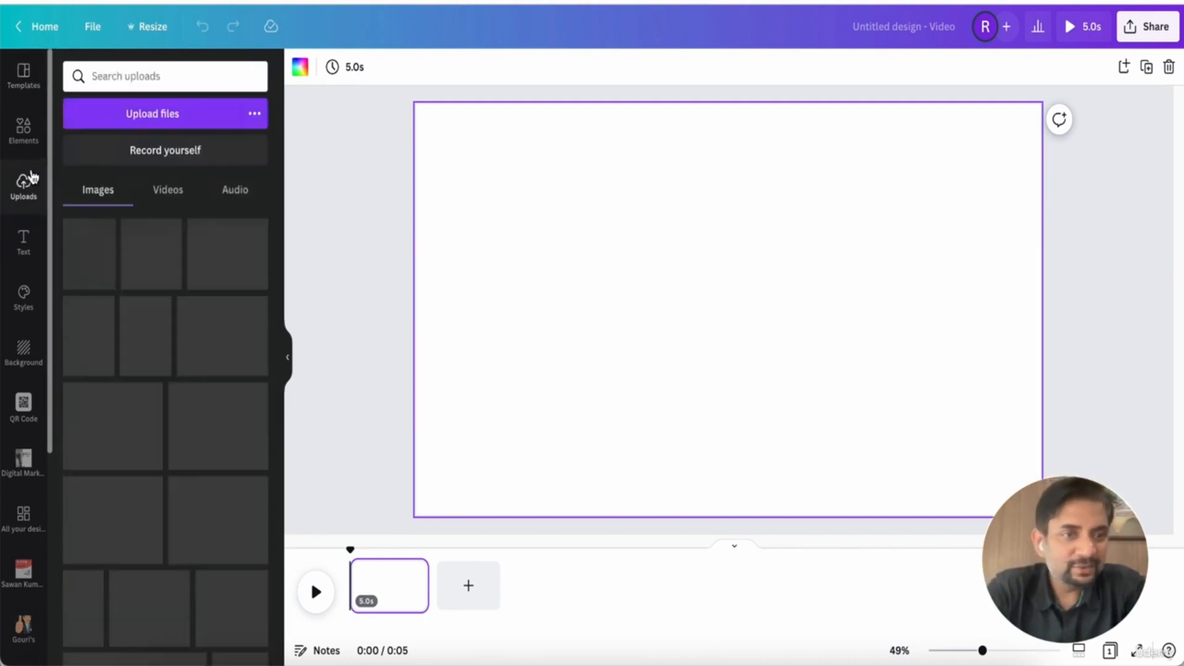
click(170, 194)
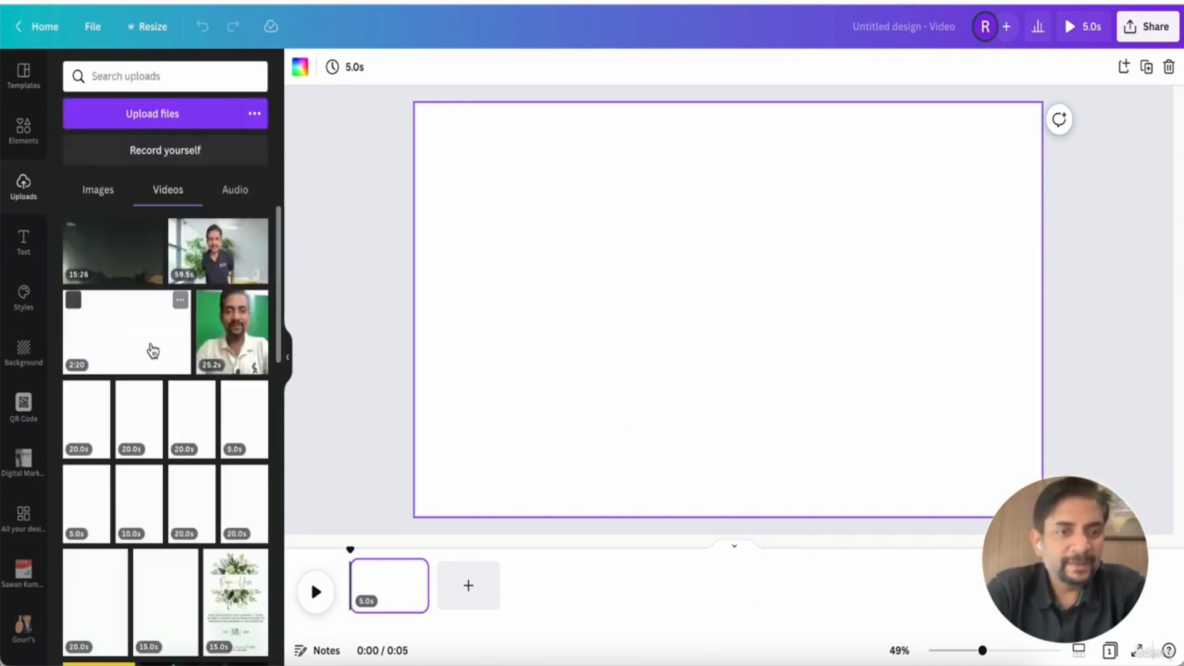
scroll(151, 347, down, 1)
scroll(151, 349, down, 10)
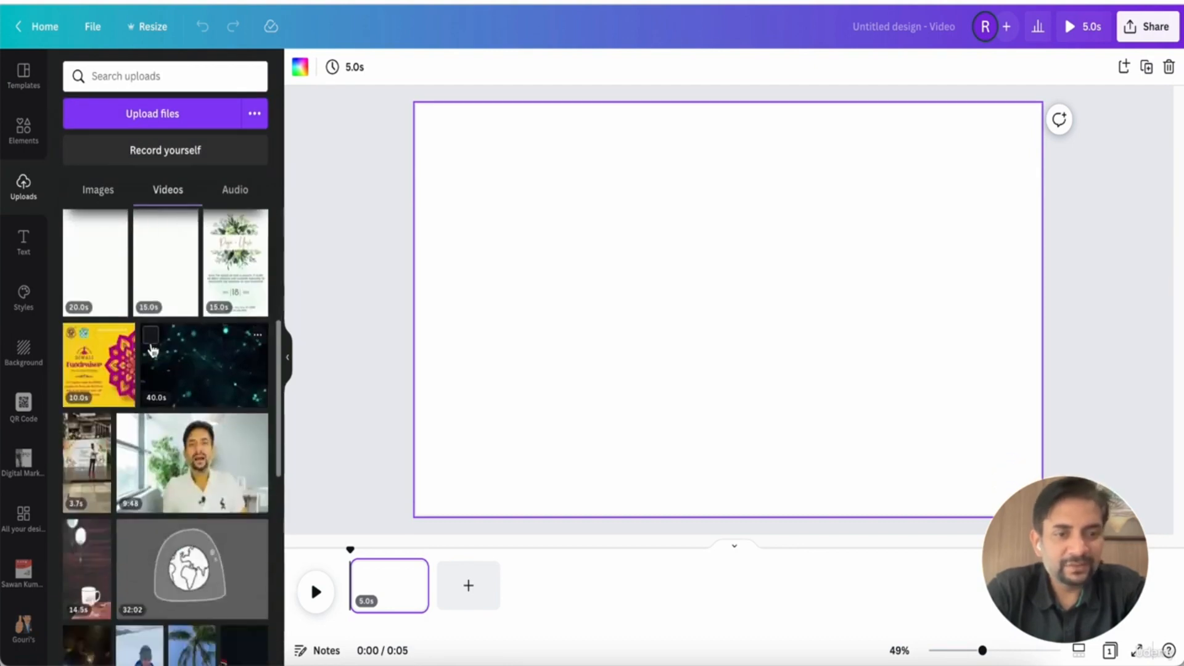
scroll(152, 349, down, 9)
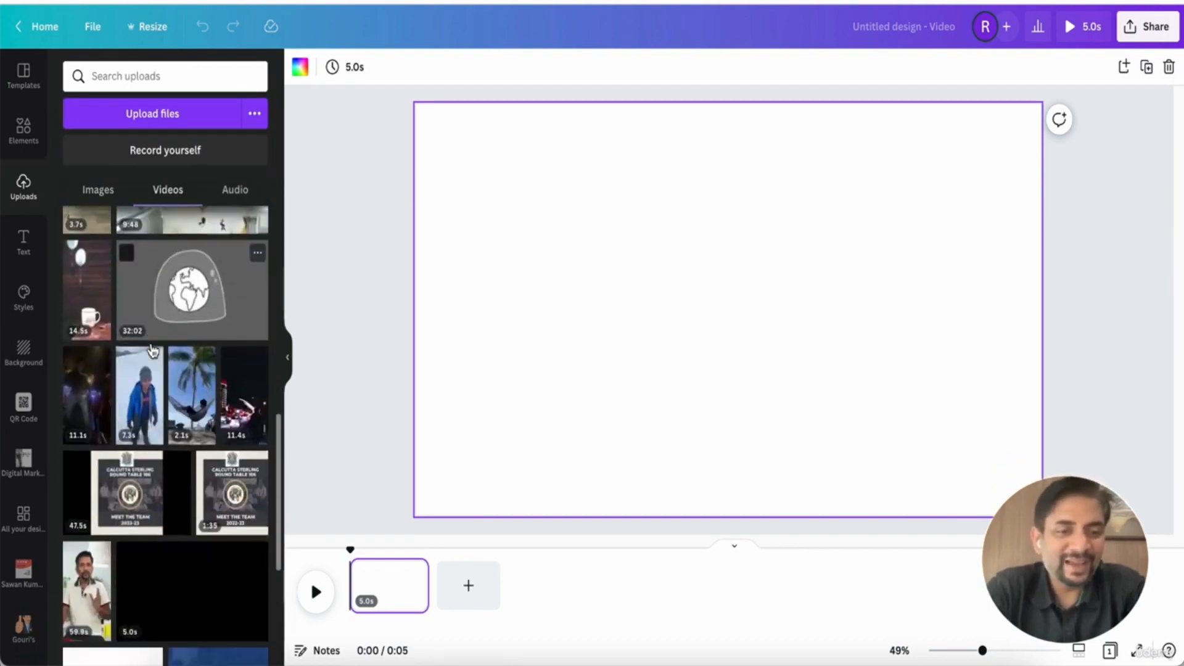
scroll(152, 349, down, 7)
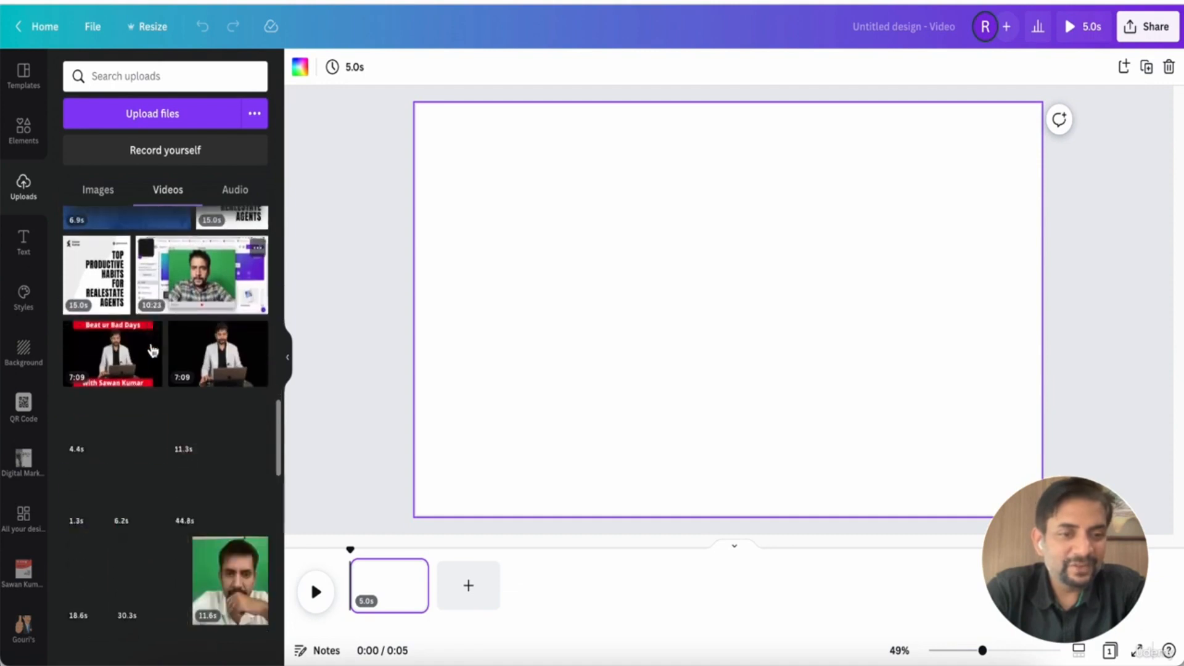
scroll(153, 361, down, 1)
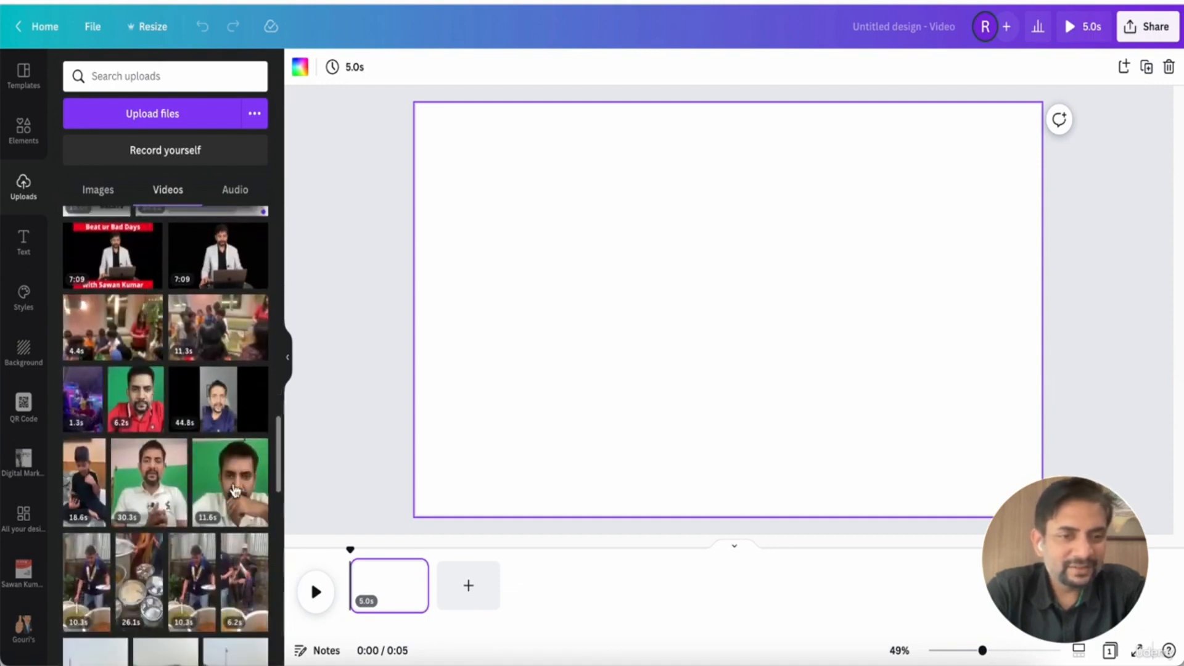
click(239, 495)
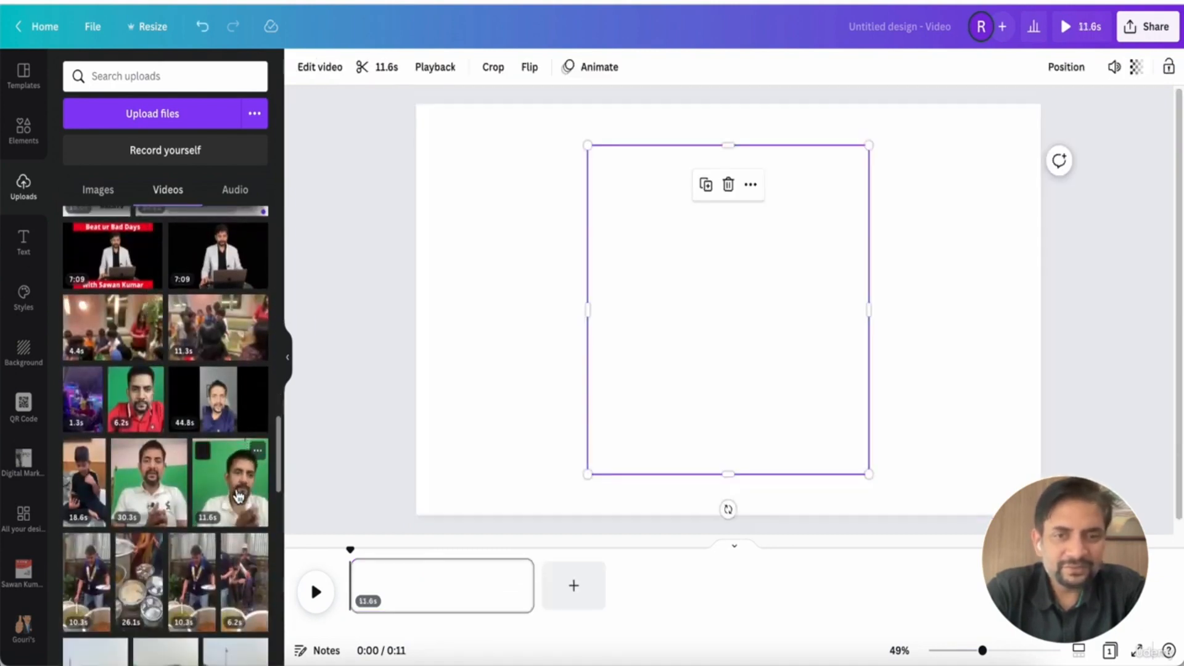
Preview the added clip and delete it from the page
click(557, 412)
click(726, 370)
click(727, 326)
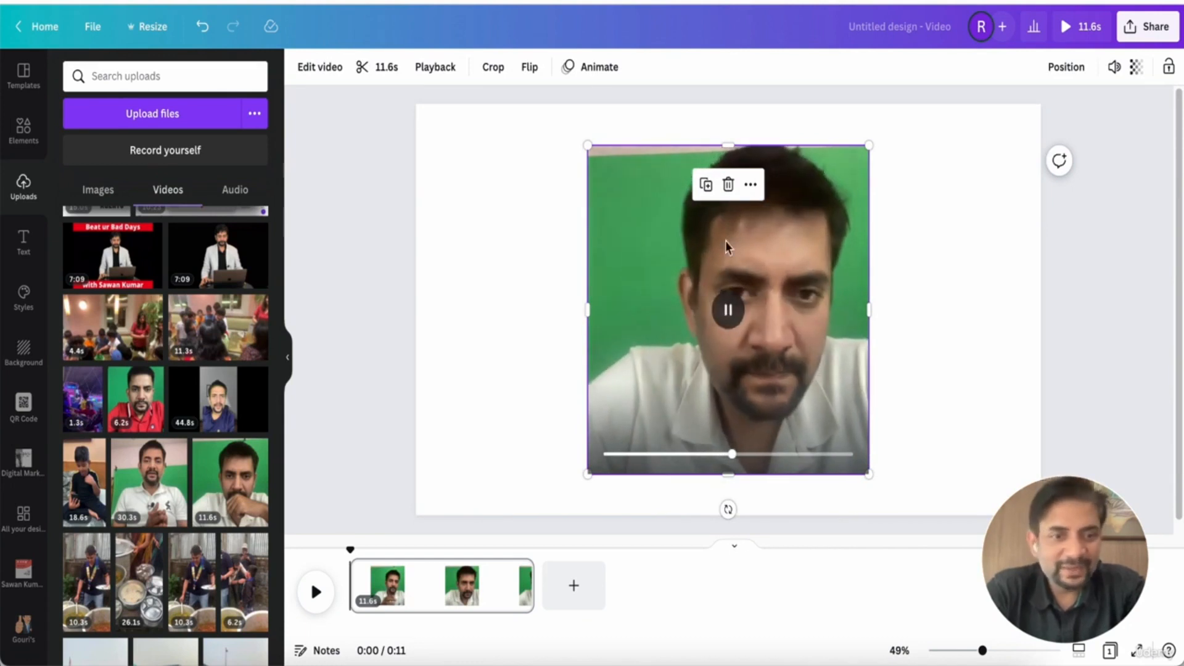
click(507, 299)
click(686, 305)
key(Delete)
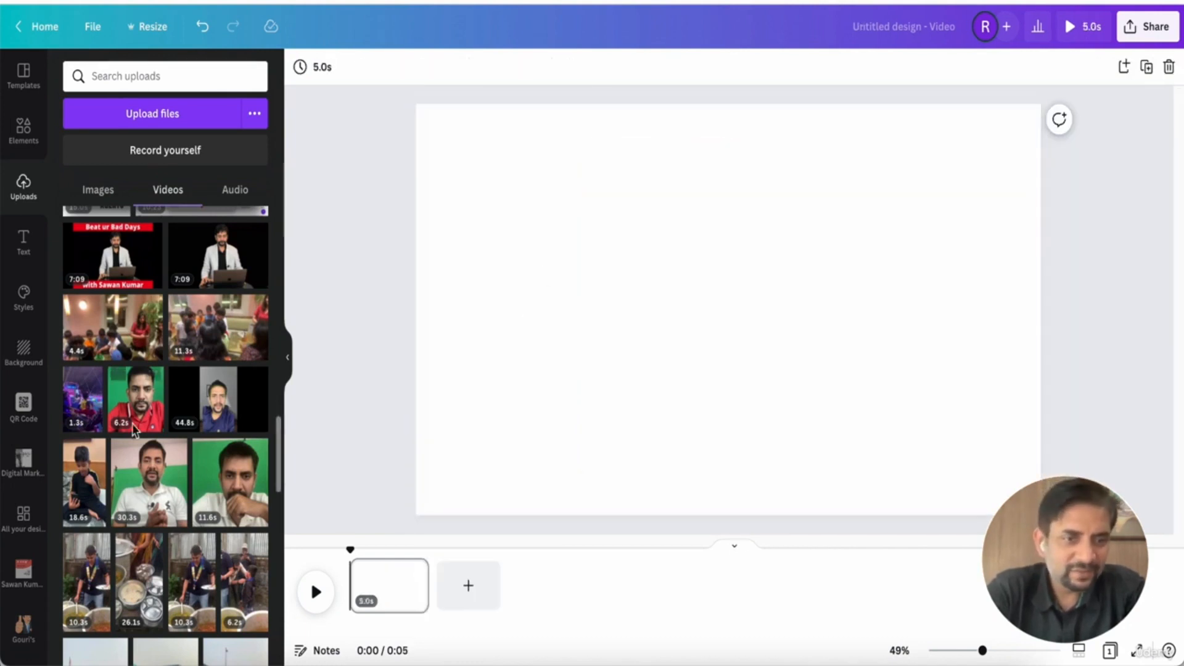
Add the 6.2 s red-shirt green-screen clip from uploaded videos to the page and preview it
click(136, 400)
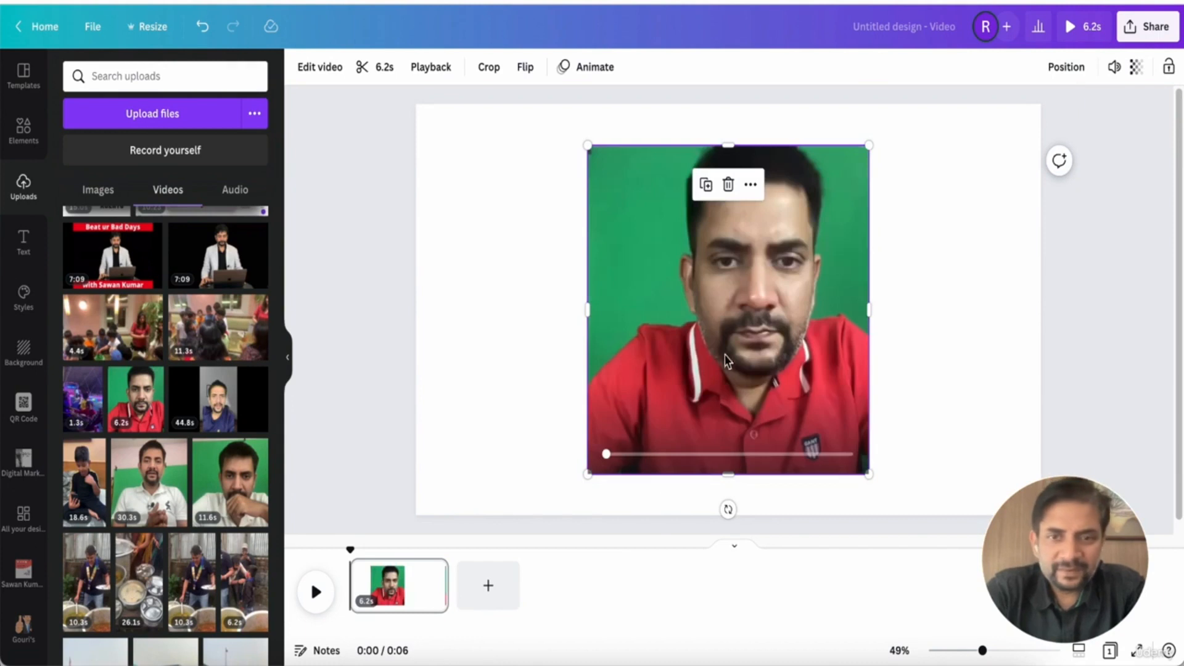
click(728, 310)
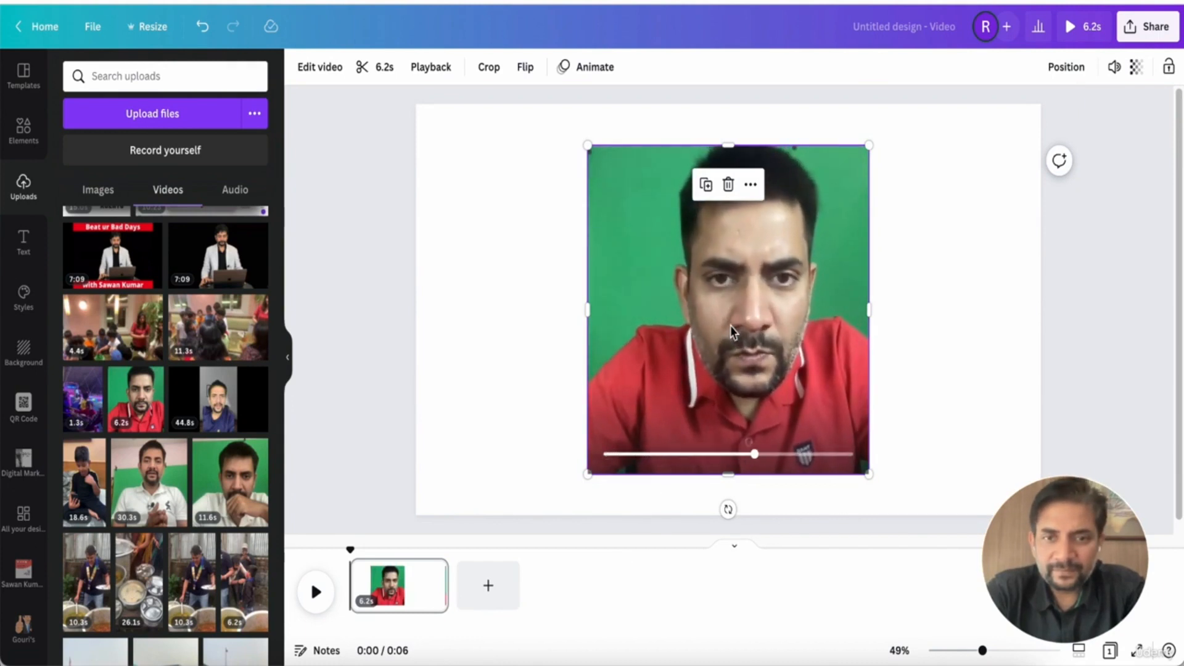
click(728, 310)
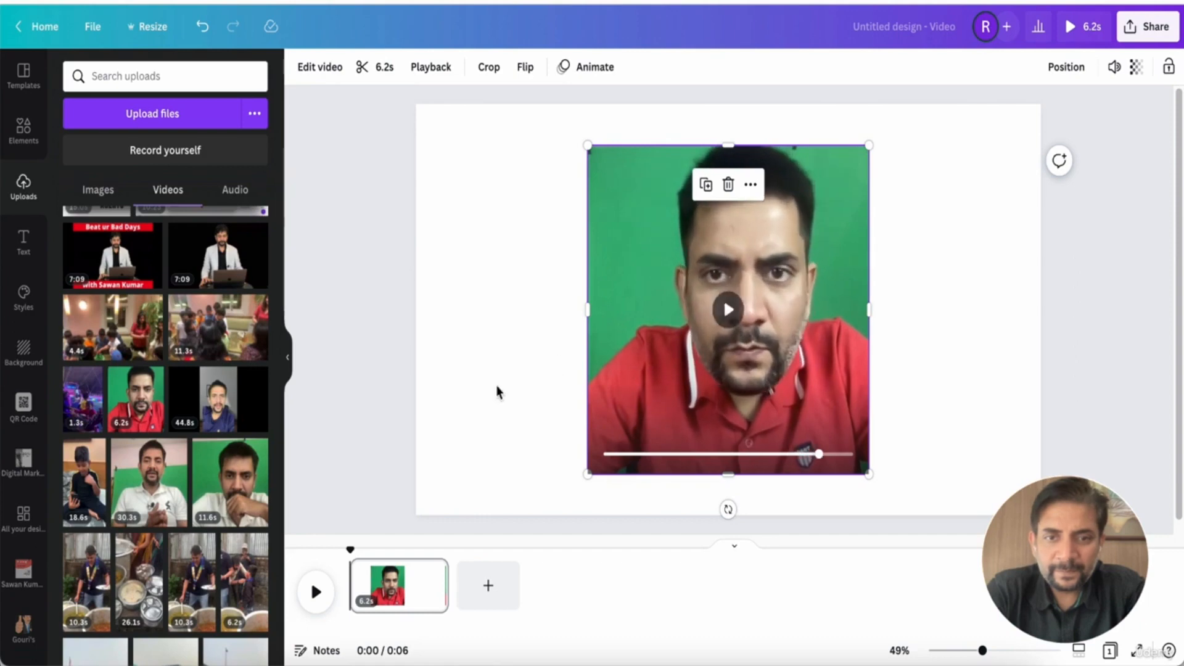
scroll(185, 357, down, 15)
scroll(191, 352, down, 10)
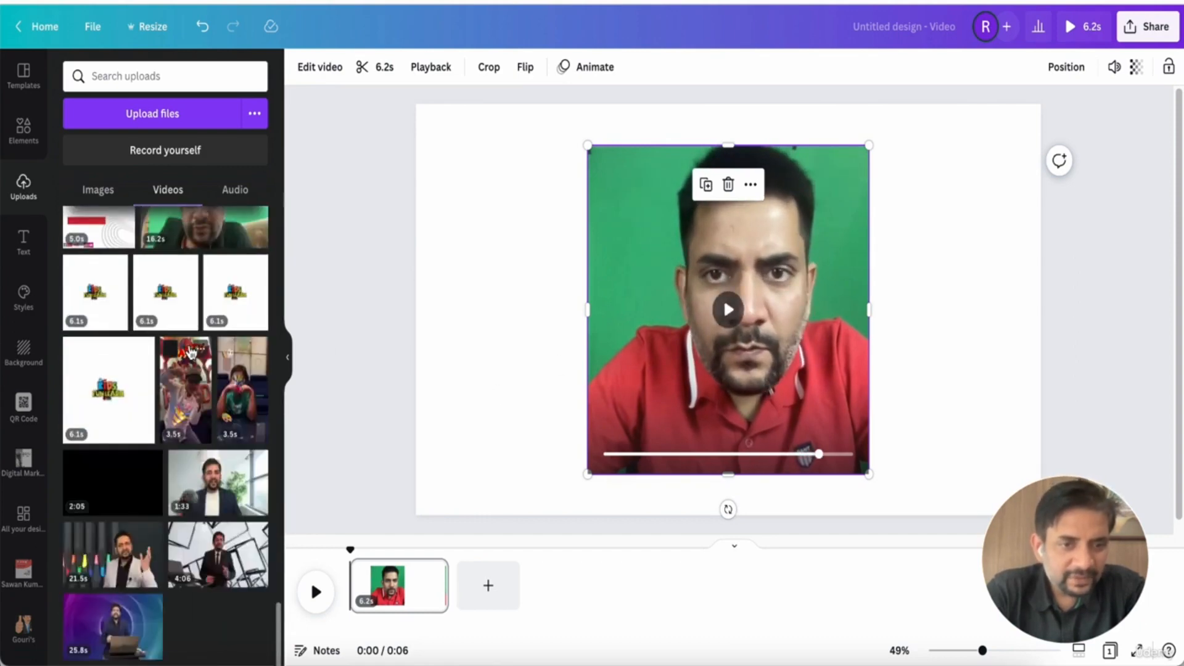
scroll(185, 308, up, 15)
scroll(180, 252, up, 3)
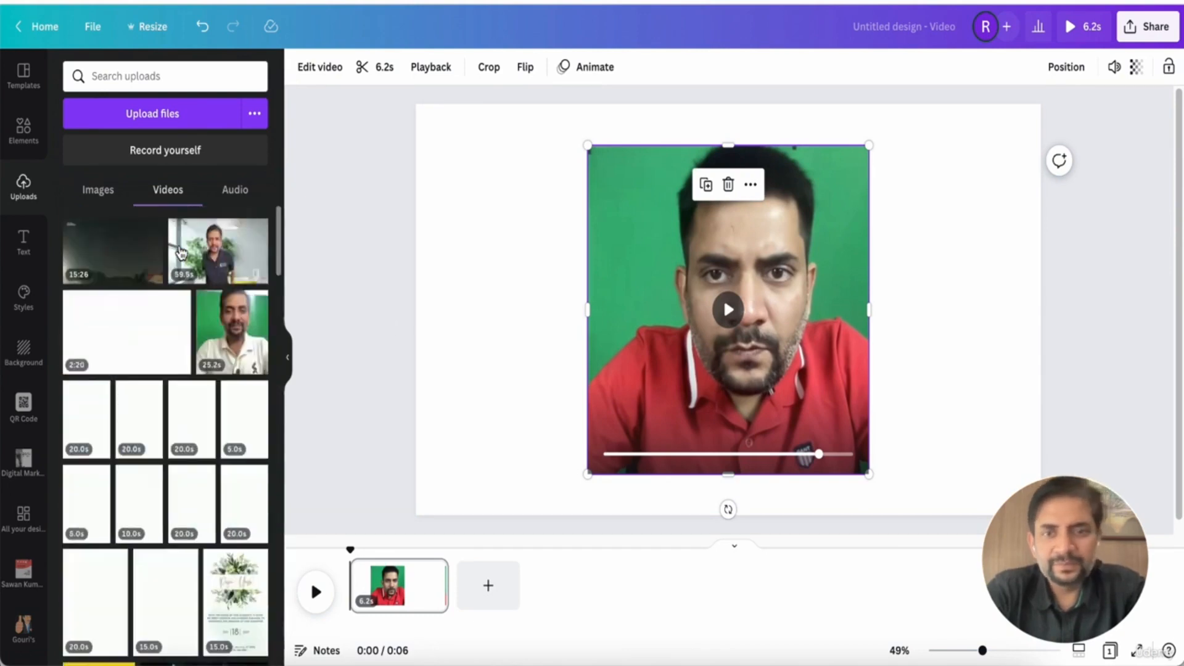
click(542, 339)
click(675, 286)
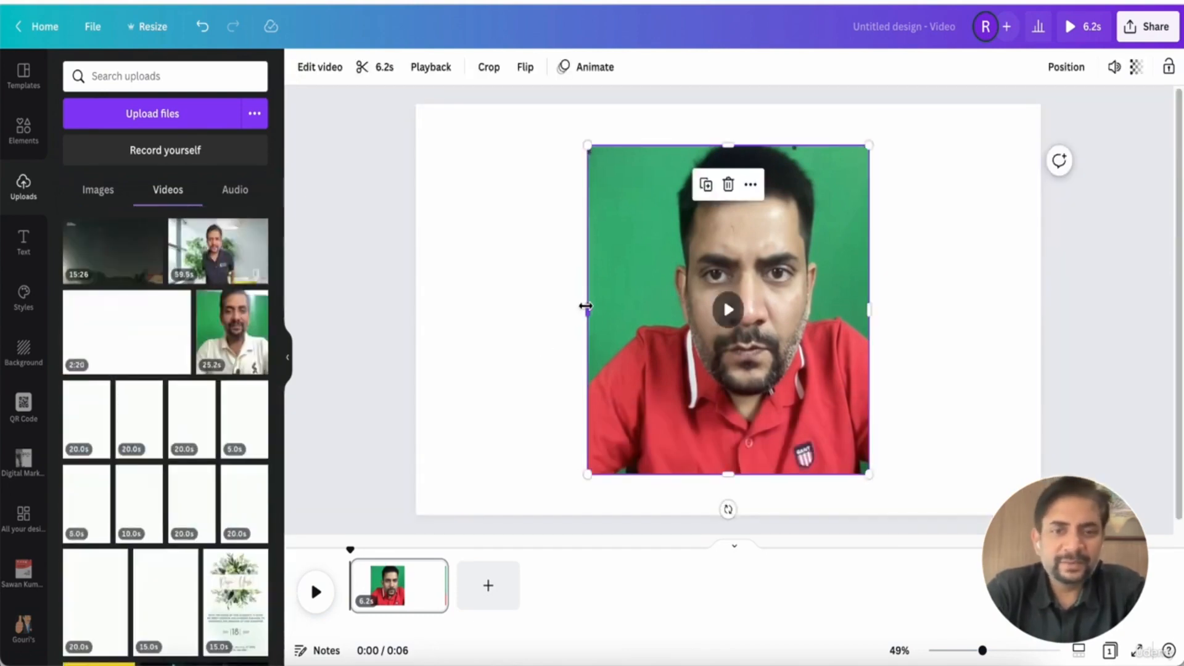
click(901, 305)
click(736, 305)
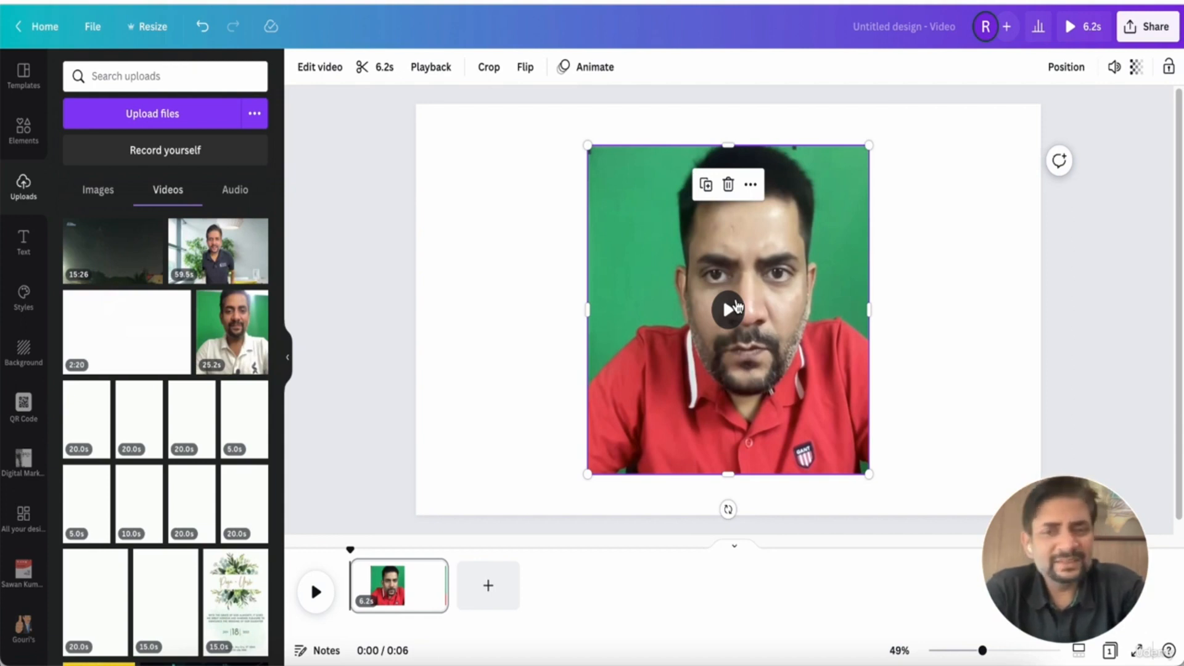
click(511, 277)
click(594, 260)
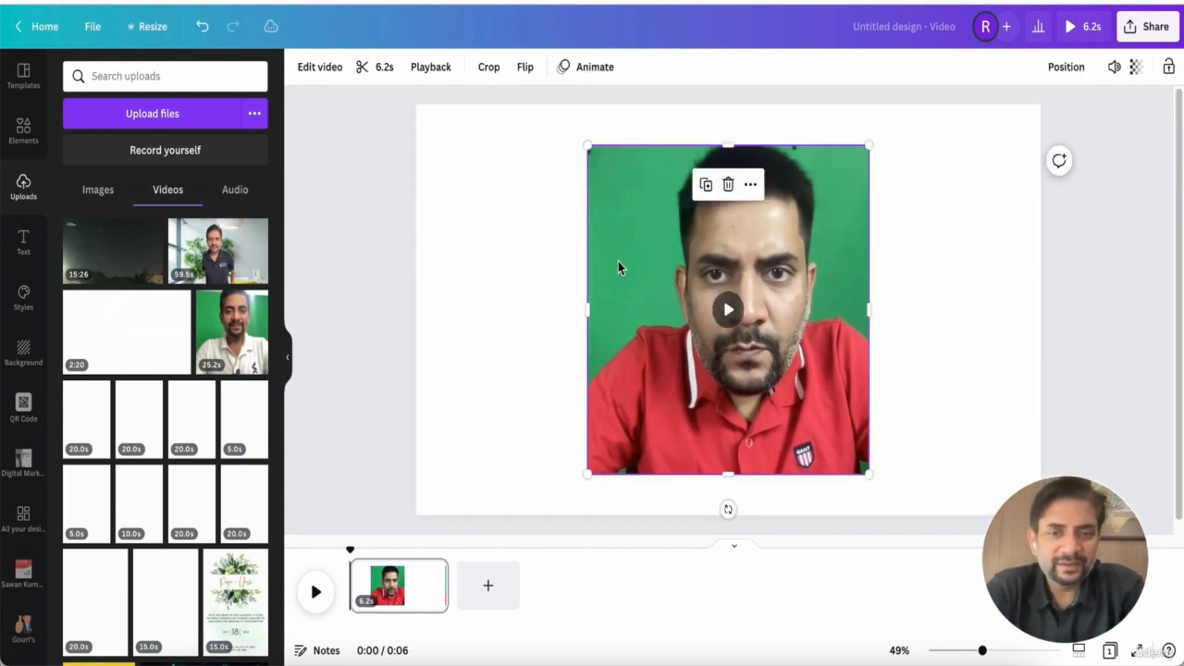
Apply the Background Remover effect to the clip and preview the result
click(319, 68)
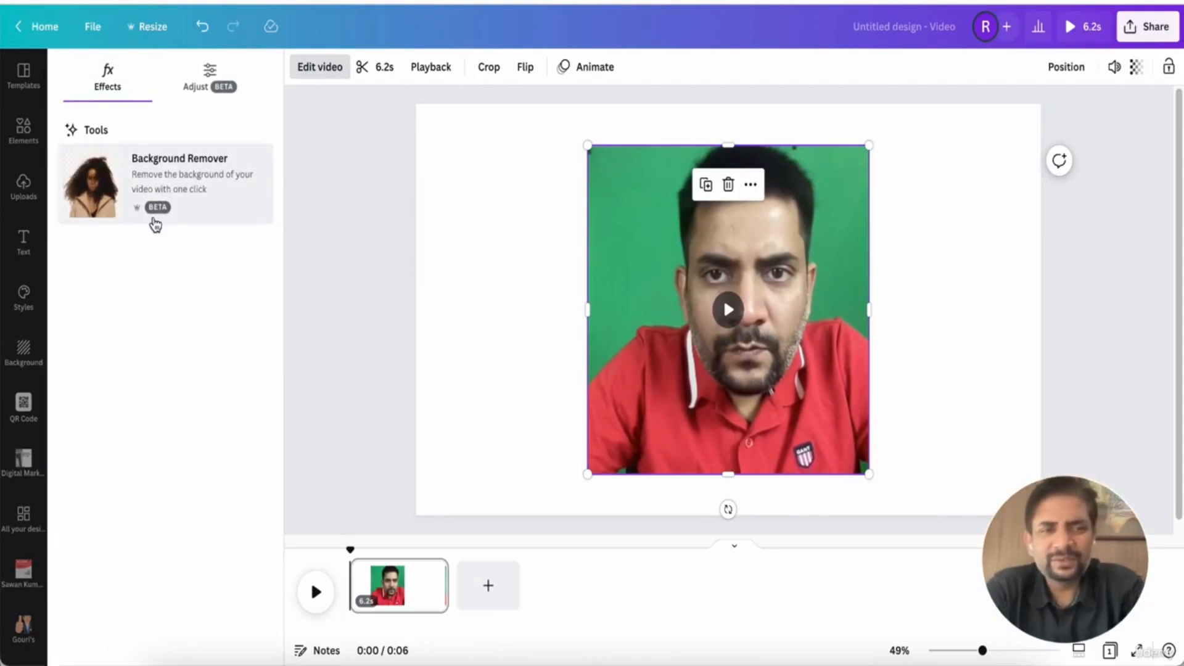
click(214, 203)
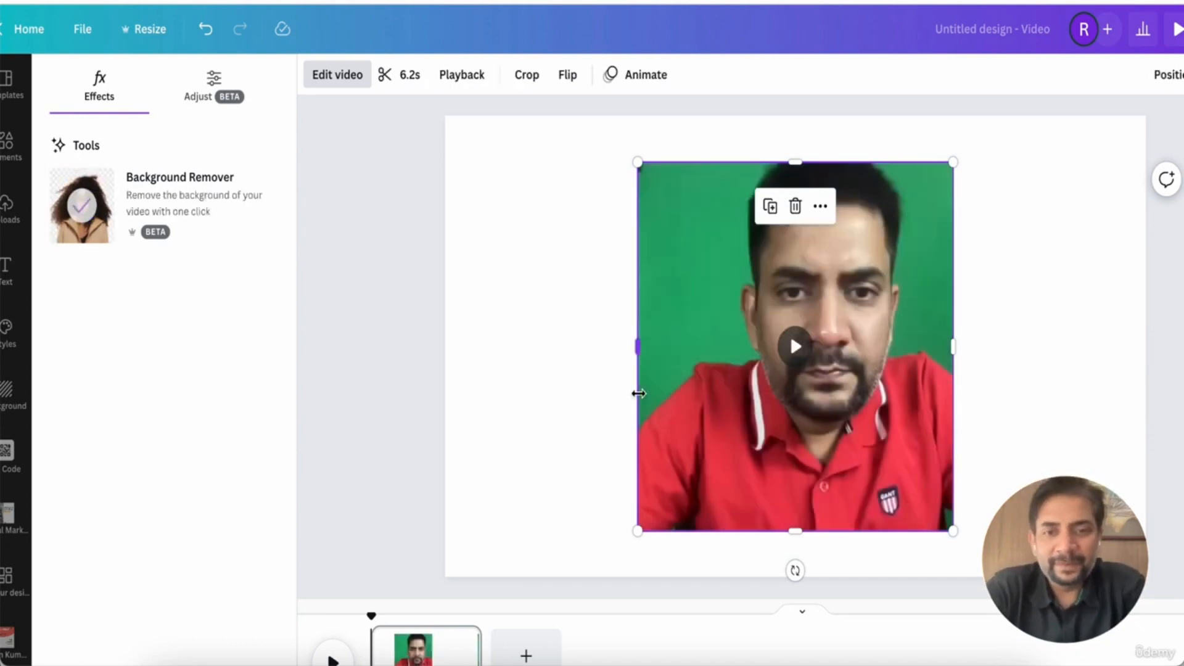
click(794, 351)
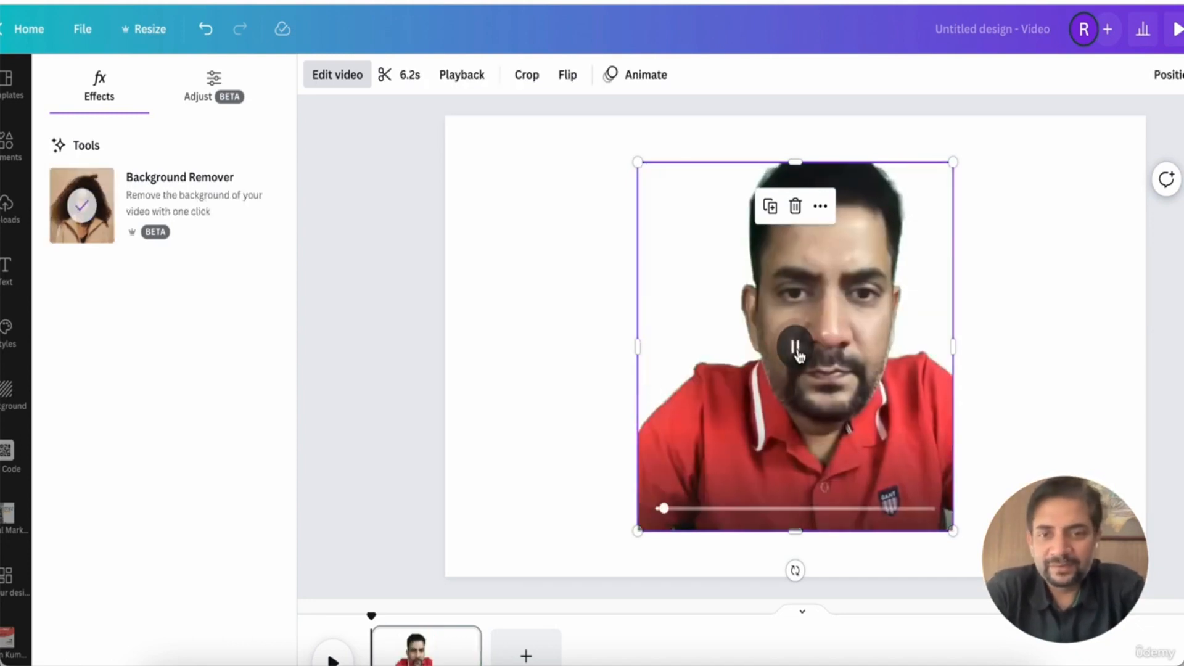
click(794, 352)
Move the clip down so it sits on the page's lower edge
click(558, 341)
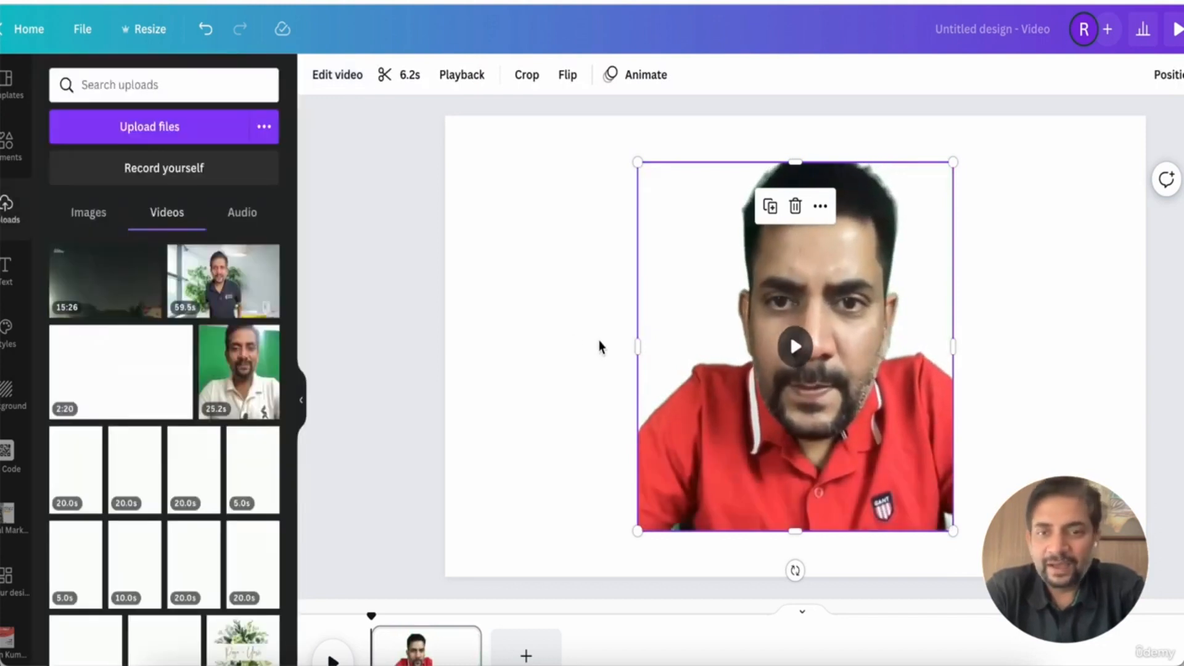
drag(746, 346, 746, 367)
click(456, 245)
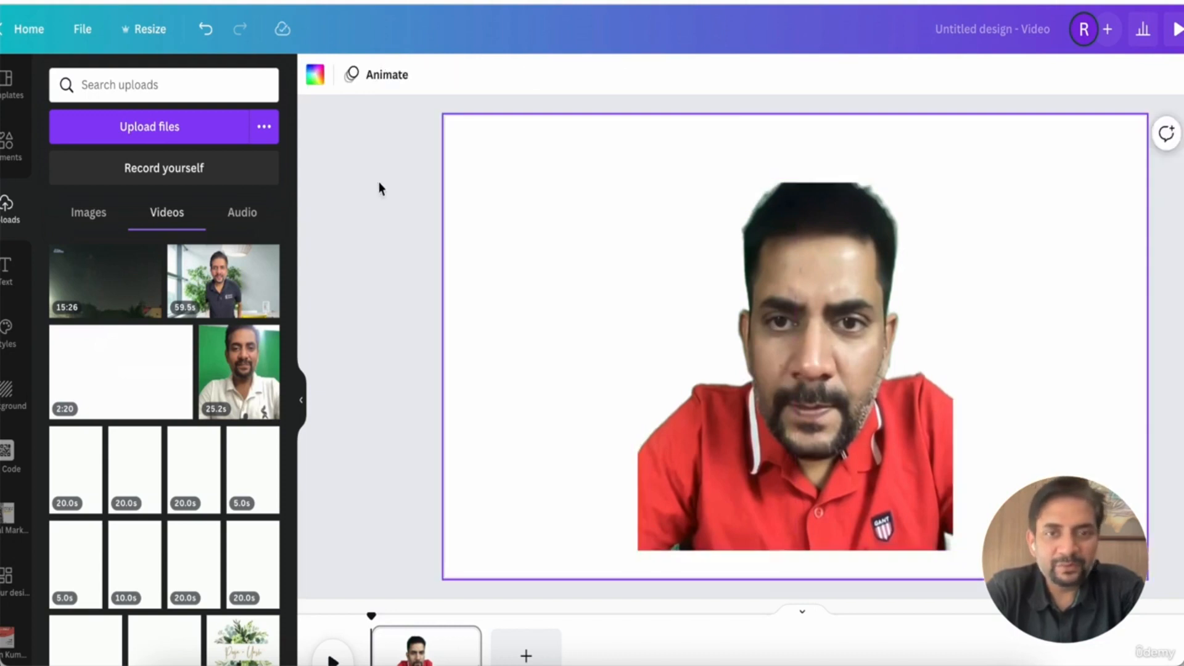
Fill the page background with the red palette colour
click(314, 79)
click(146, 290)
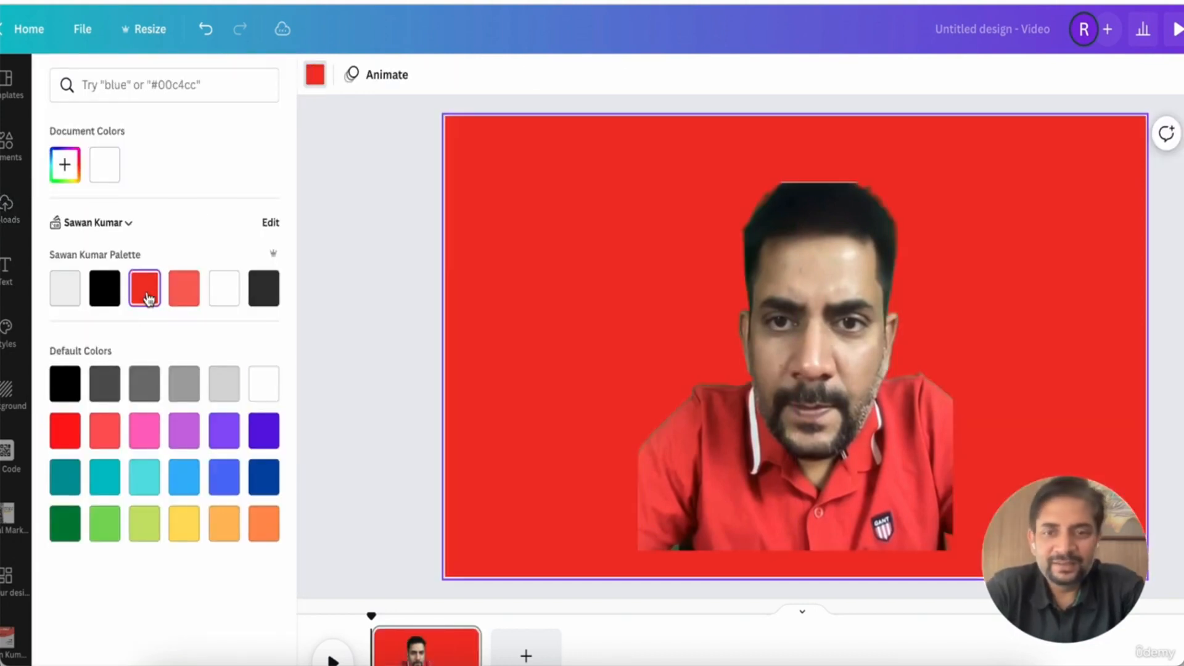
click(712, 405)
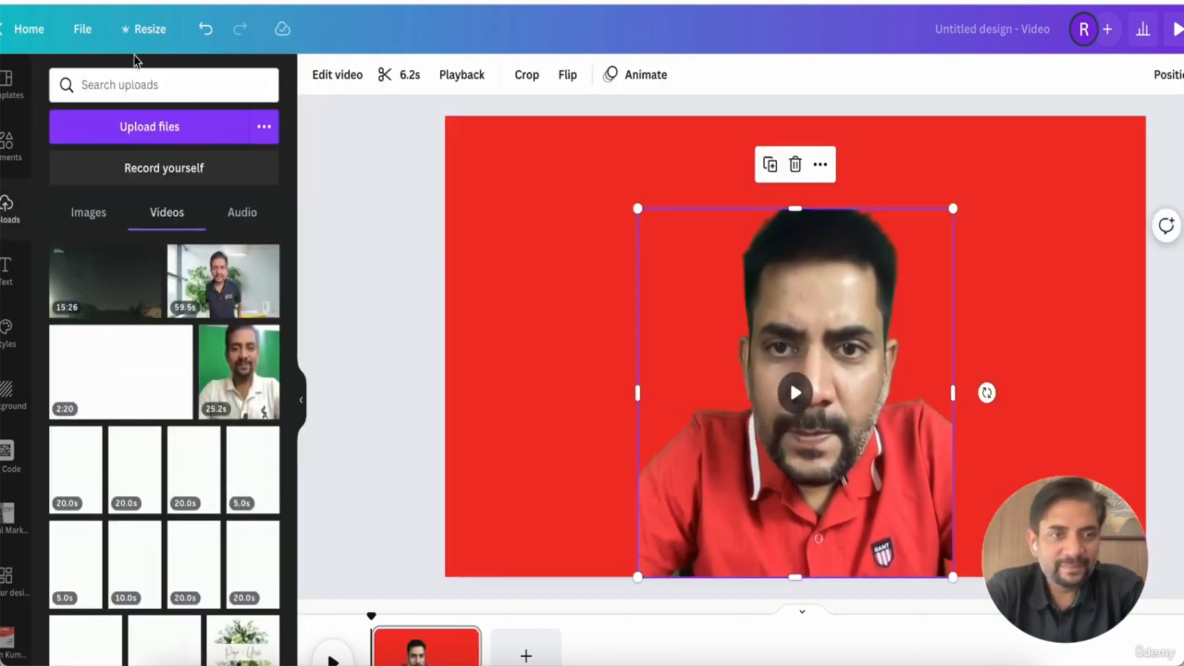
Try dark grey, turquoise and green page backgrounds, ending with white
click(482, 240)
click(316, 78)
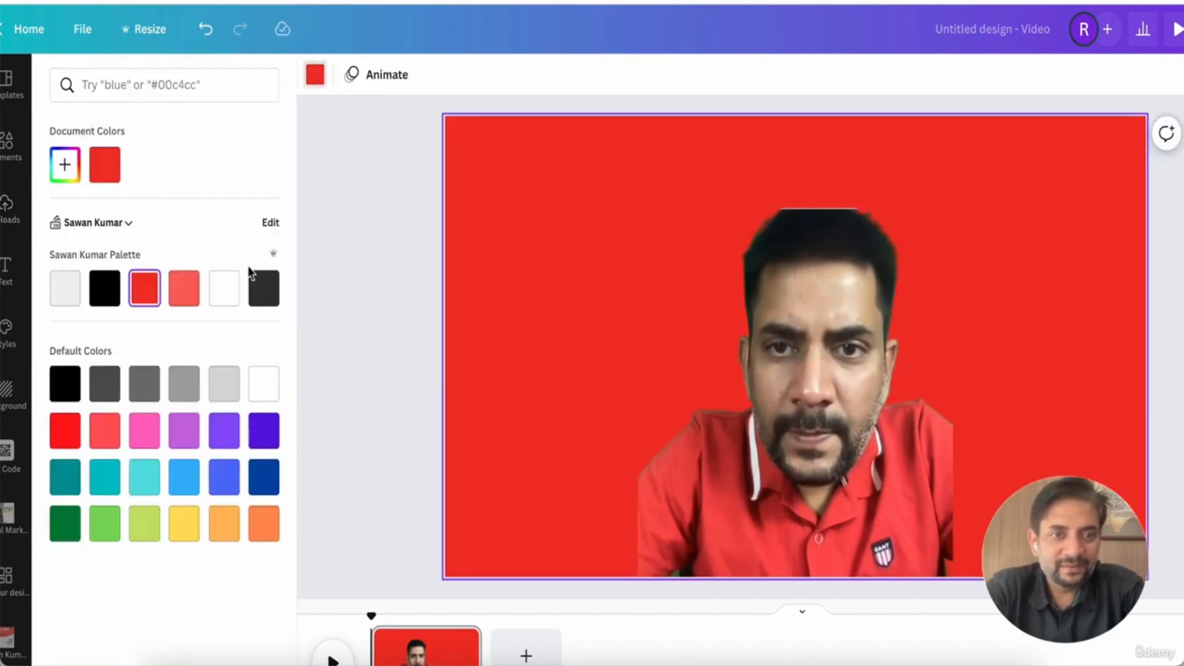
click(265, 289)
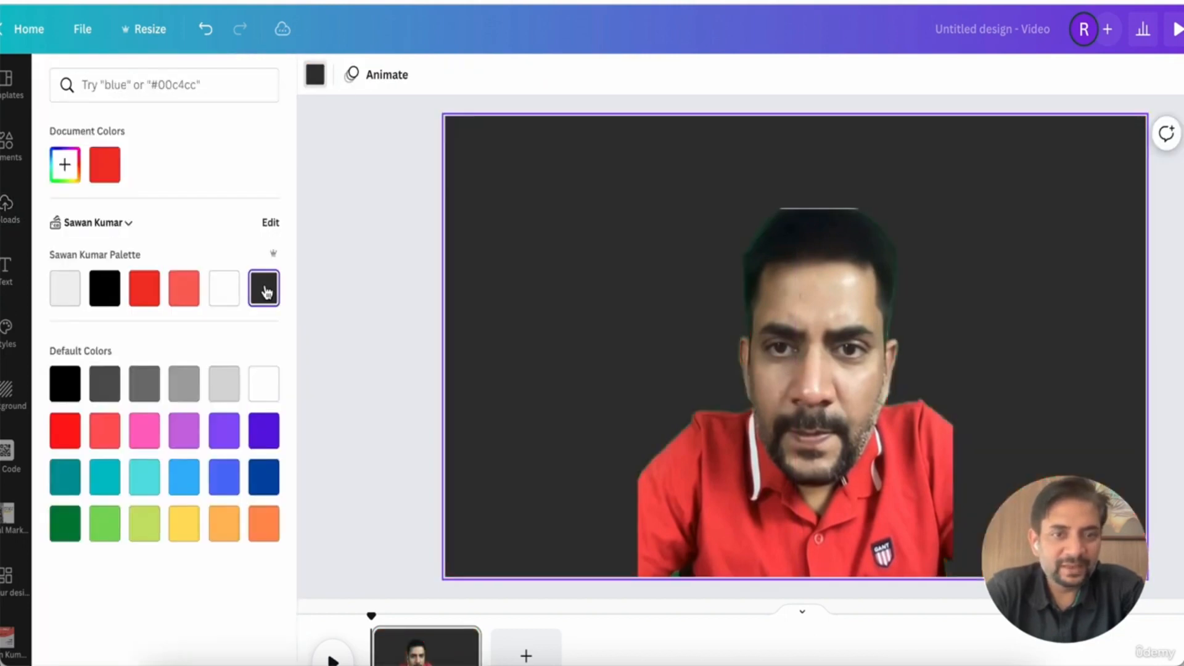
click(145, 445)
click(119, 487)
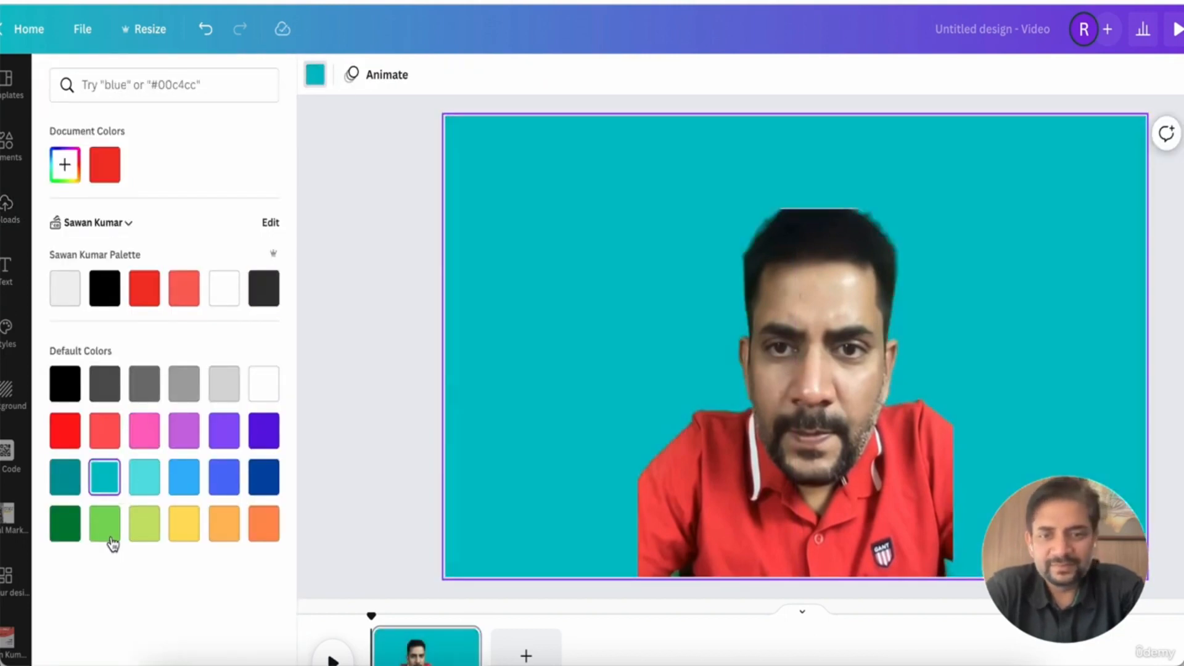
click(110, 535)
click(225, 296)
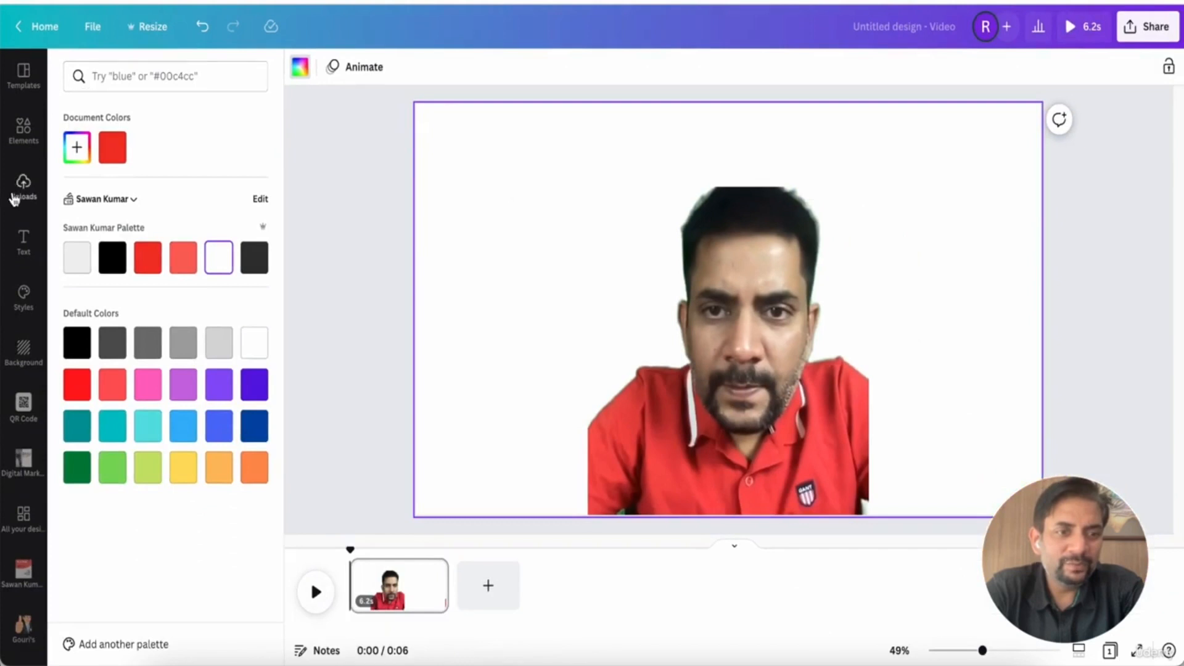
Search the elements library for "bacground image" and filter the results to graphics
click(14, 198)
click(13, 127)
click(119, 66)
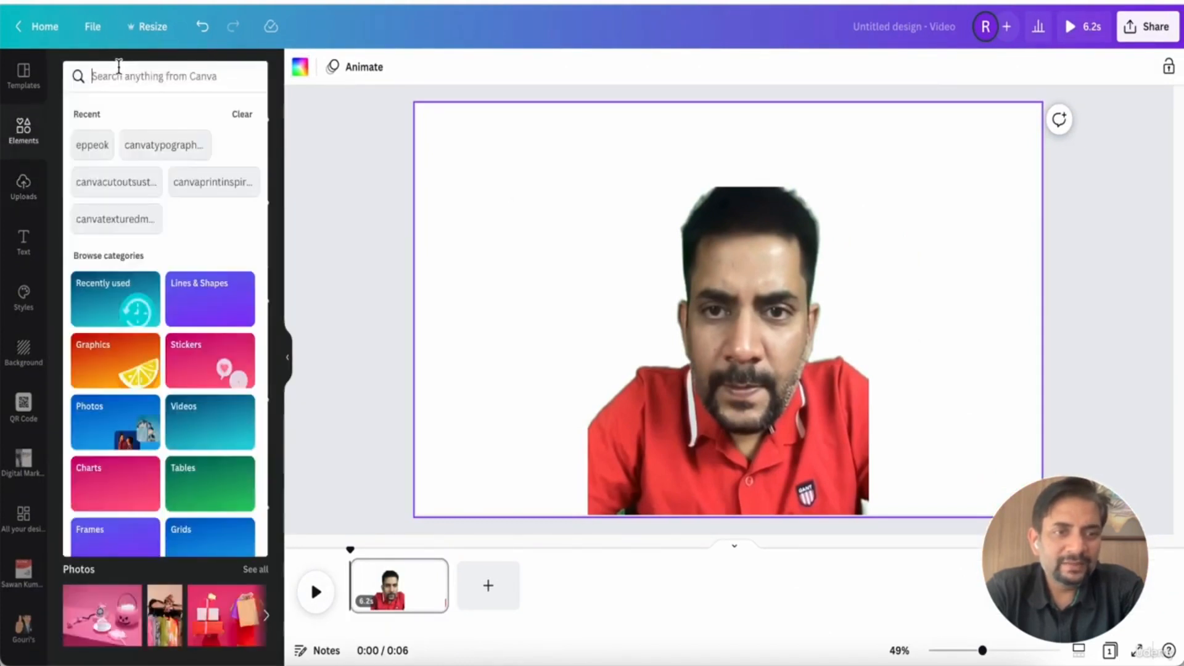
click(120, 77)
scroll(175, 135, right, 1)
scroll(175, 135, right, 1)
text(backg)
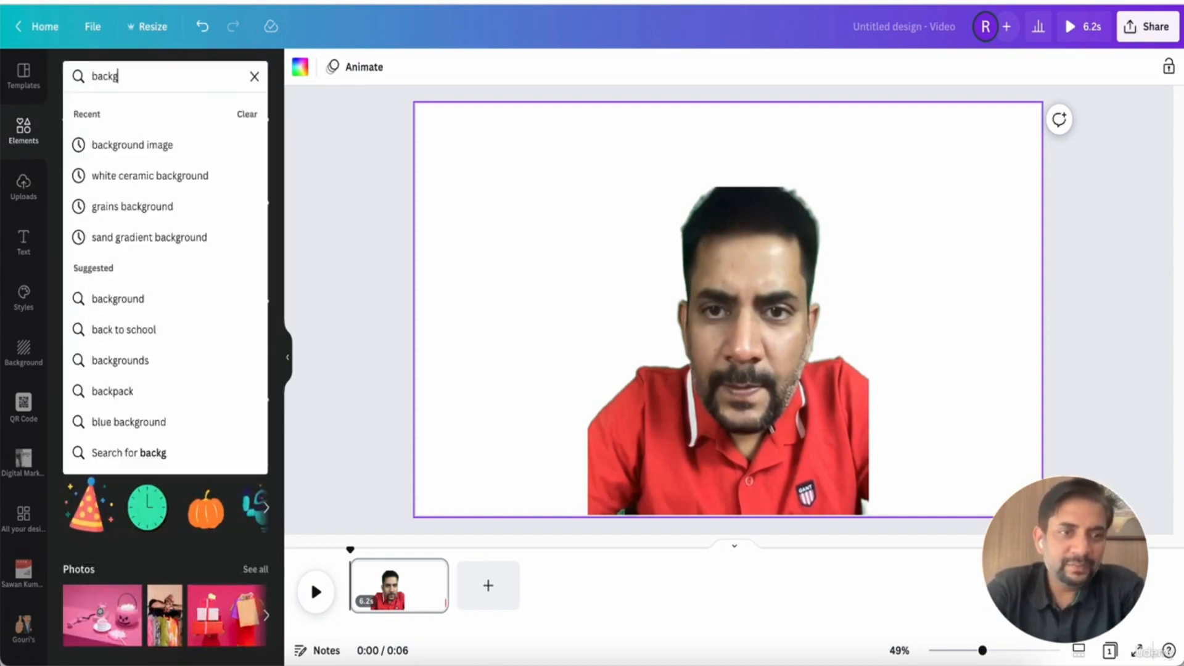
key(BackSpace)
key(BackSpace)
text(ground)
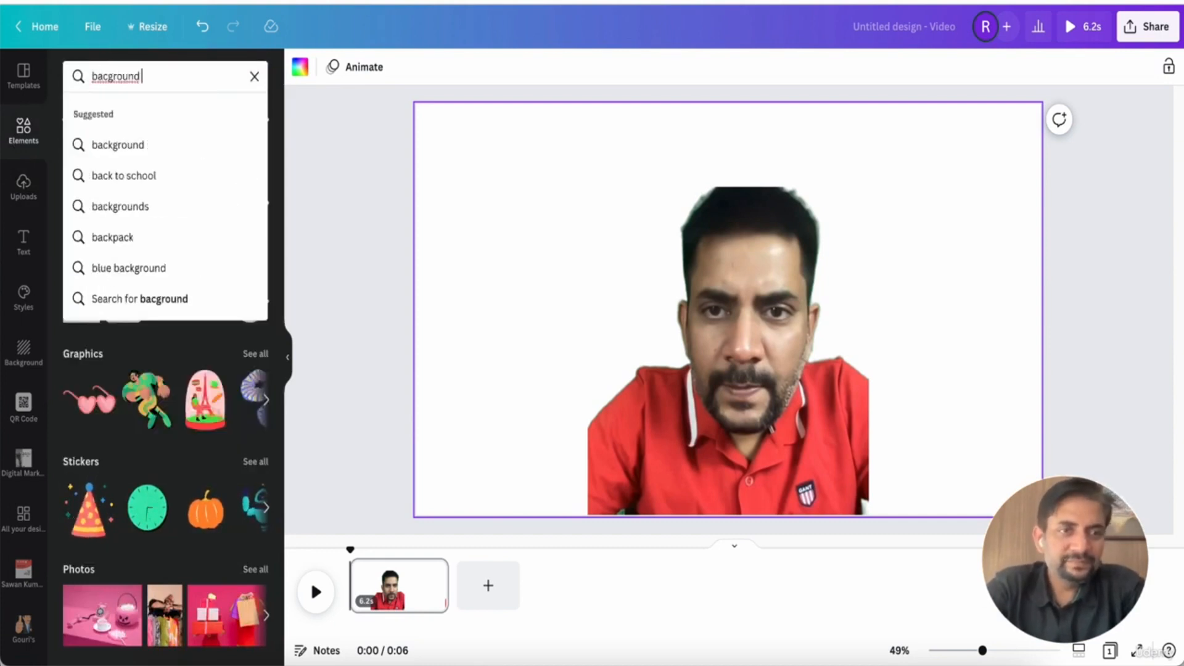
text( image)
key(Return)
click(130, 124)
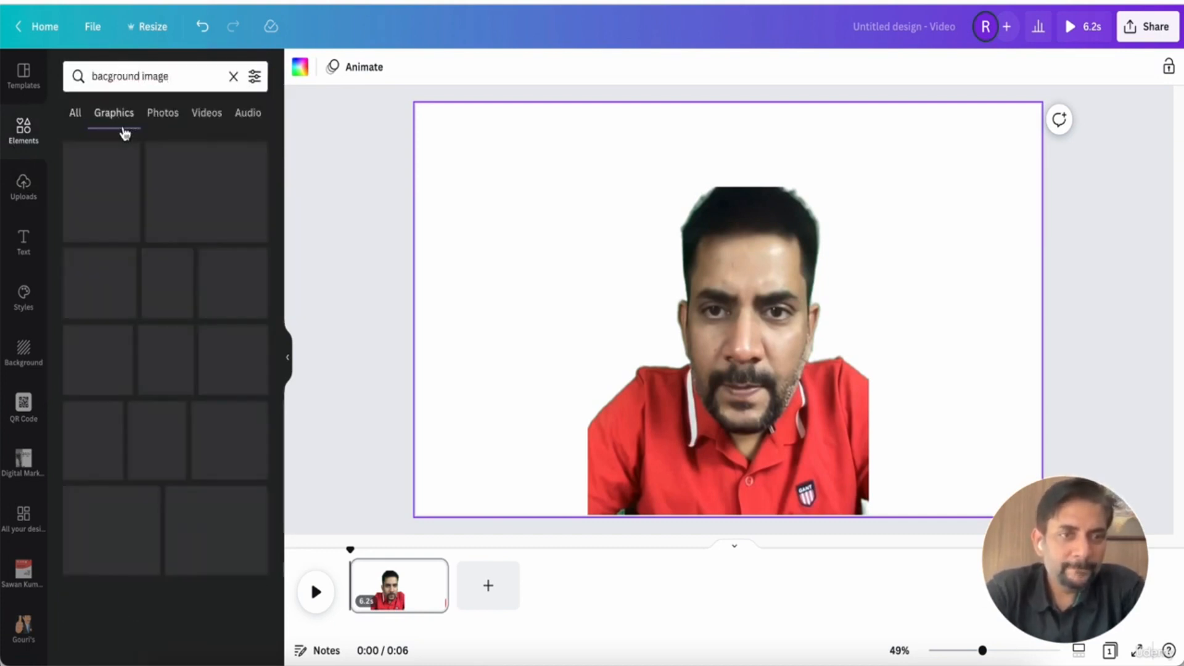
Try a wooden-plank photo stretched over the page and sent behind the clip, then delete it
scroll(138, 225, down, 4)
scroll(163, 283, up, 4)
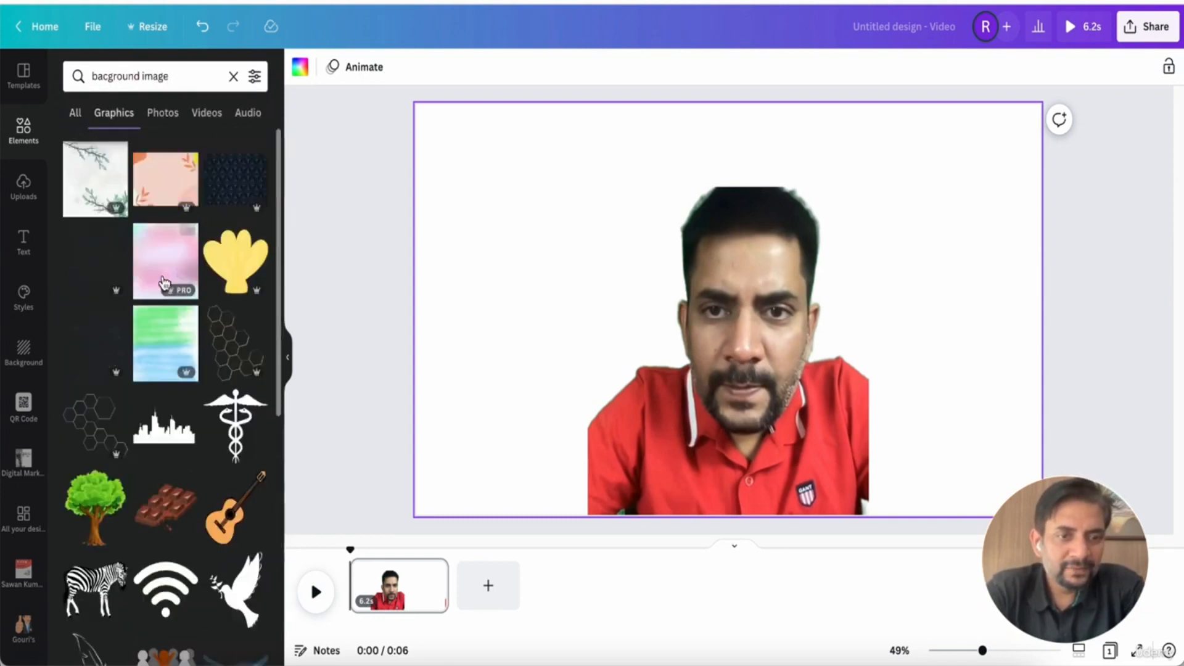
click(162, 113)
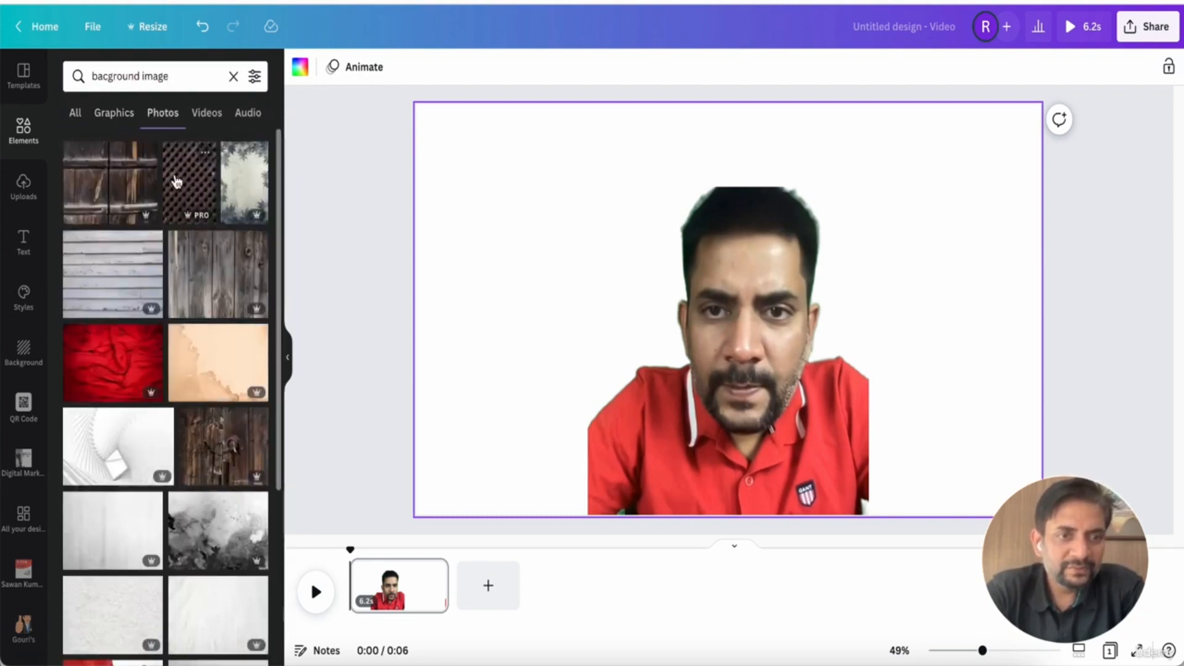
click(117, 197)
drag(699, 269, 576, 230)
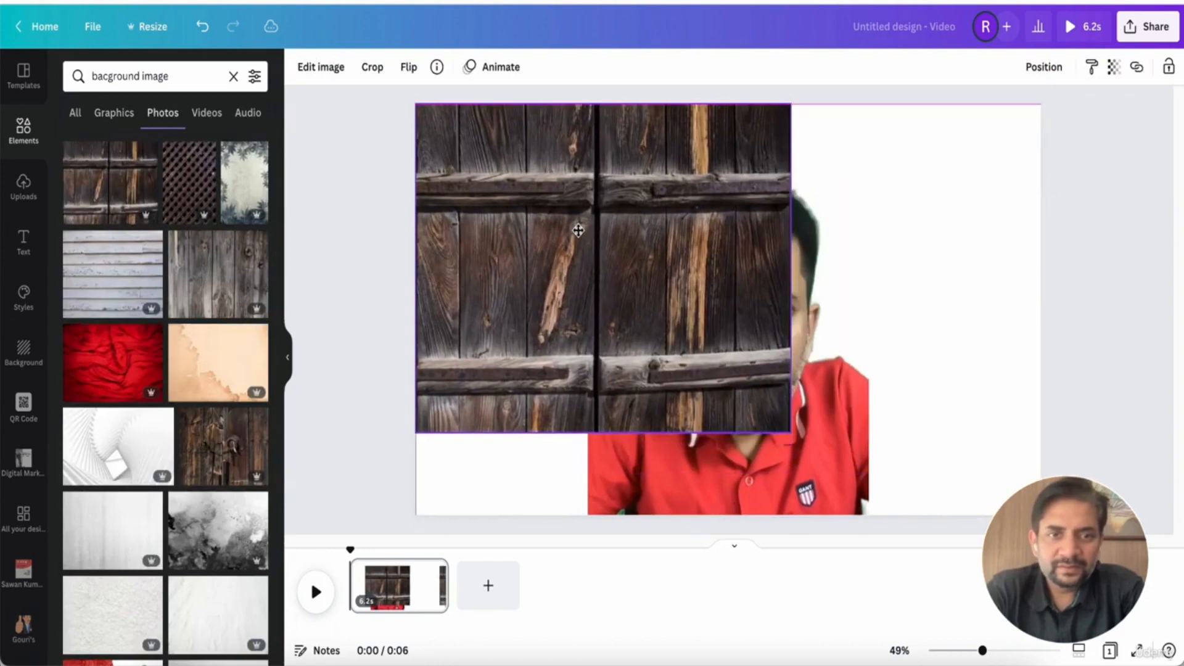
drag(786, 432, 999, 603)
drag(972, 515, 1040, 558)
right_click(873, 322)
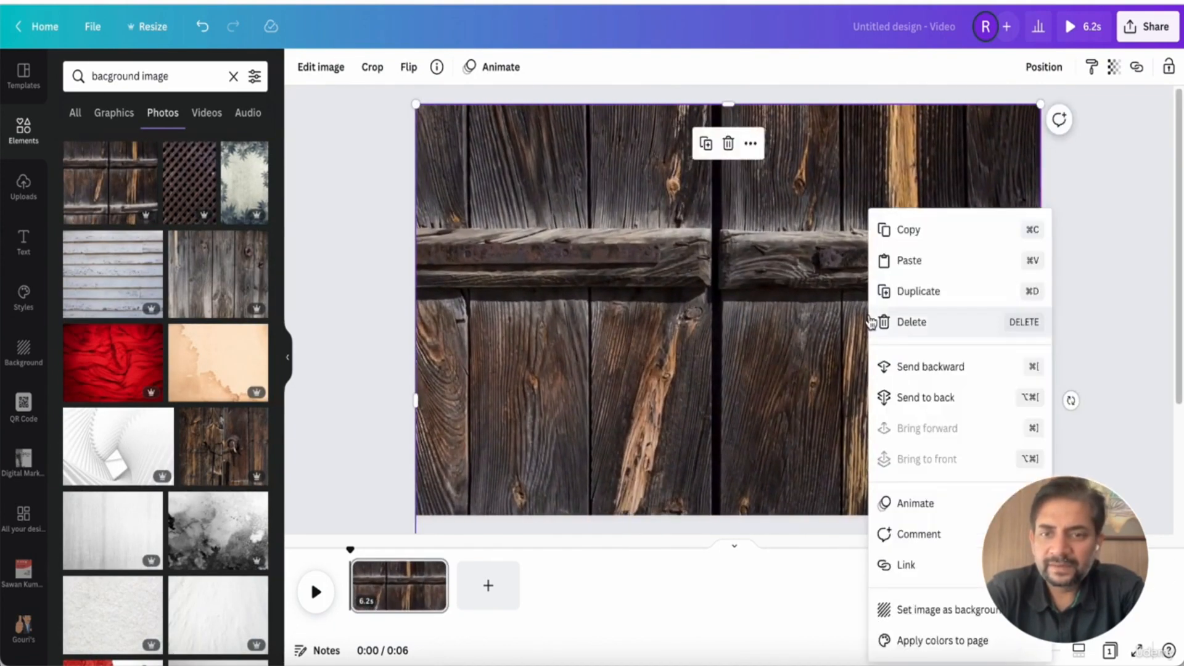
click(912, 397)
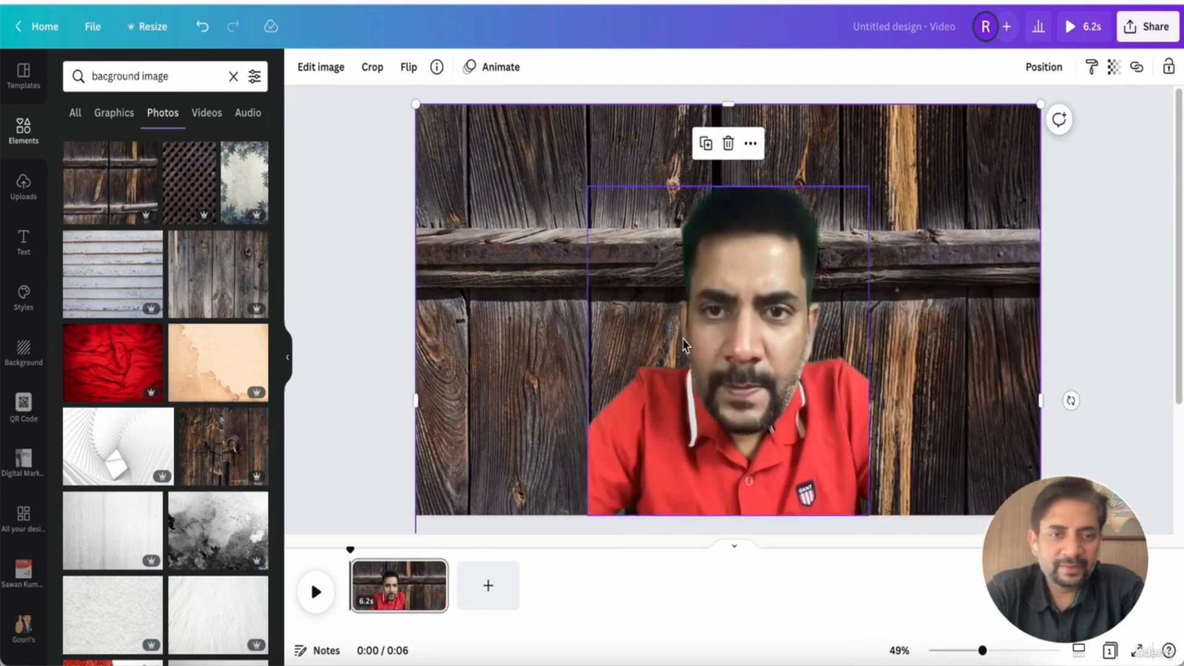
click(461, 302)
click(468, 277)
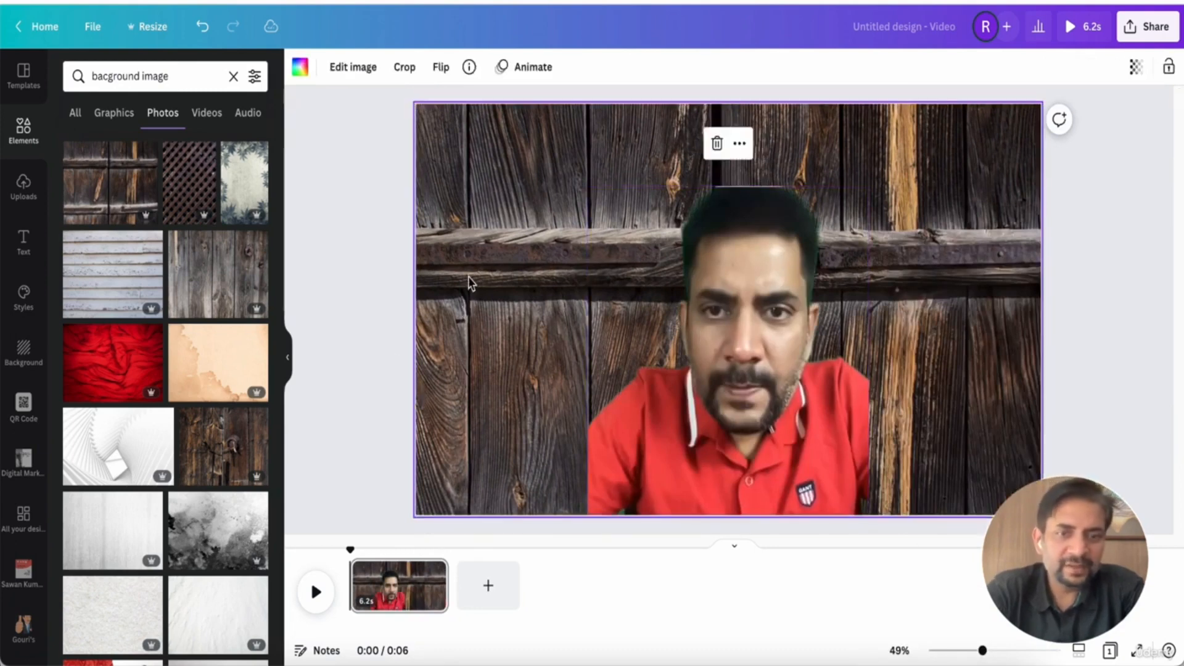
key(Delete)
Try a white spiral-tunnel photo stretched over the page and sent behind the clip
scroll(203, 373, down, 4)
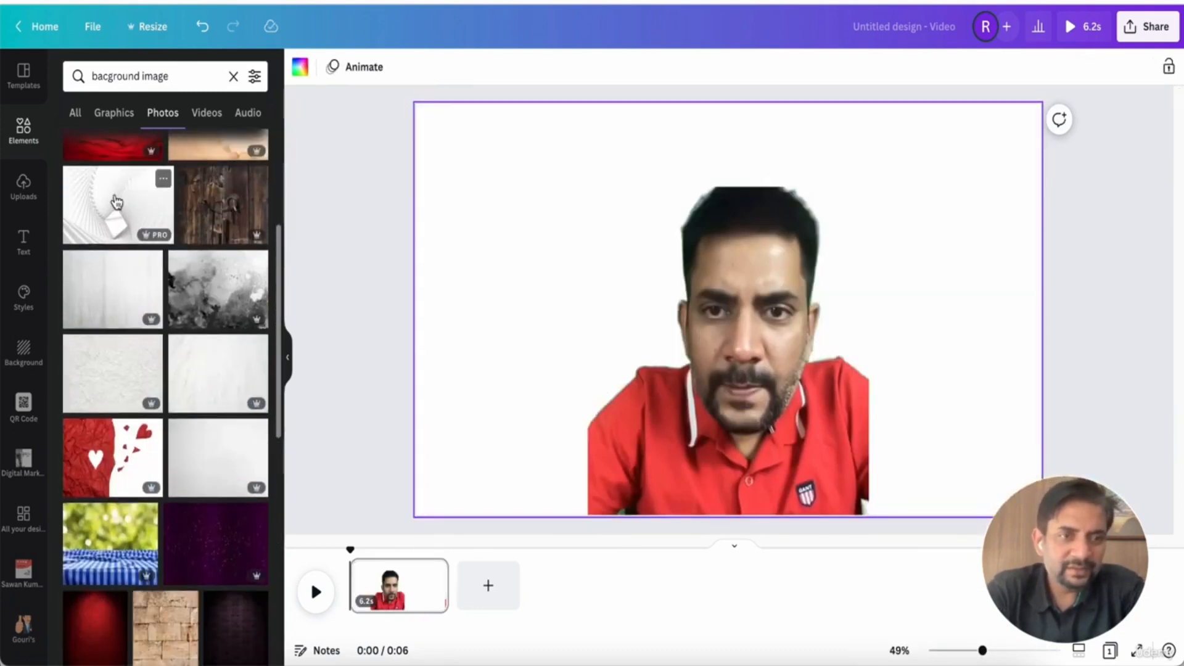
click(148, 231)
drag(616, 259, 542, 219)
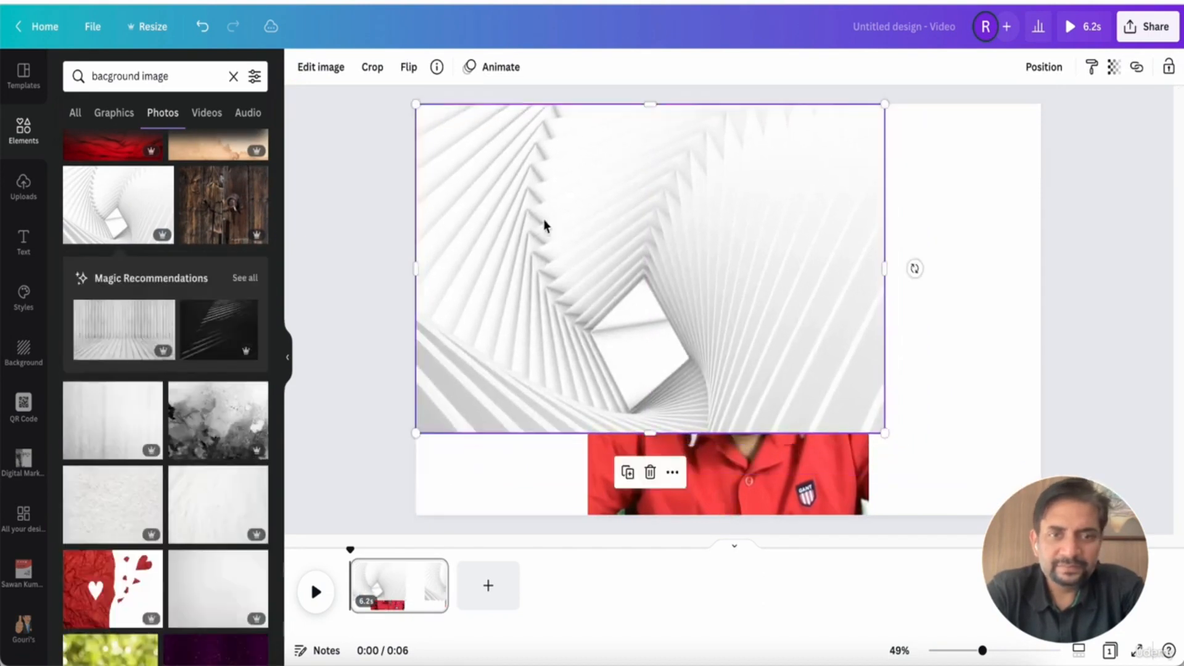
drag(884, 434, 1041, 541)
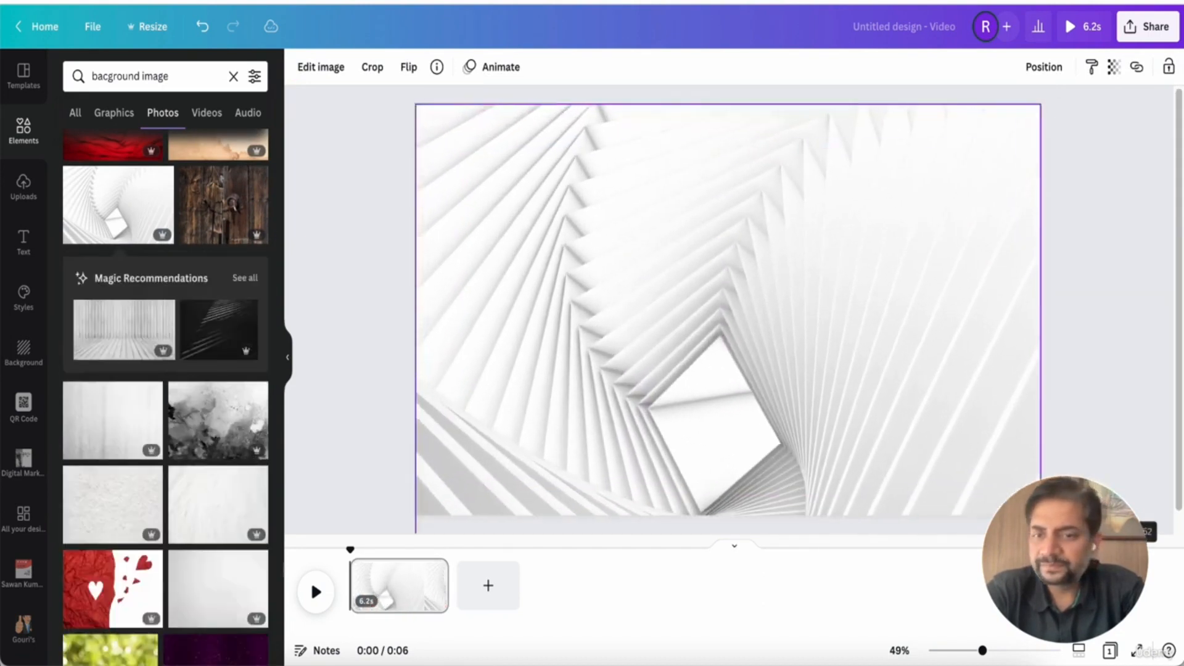
right_click(897, 333)
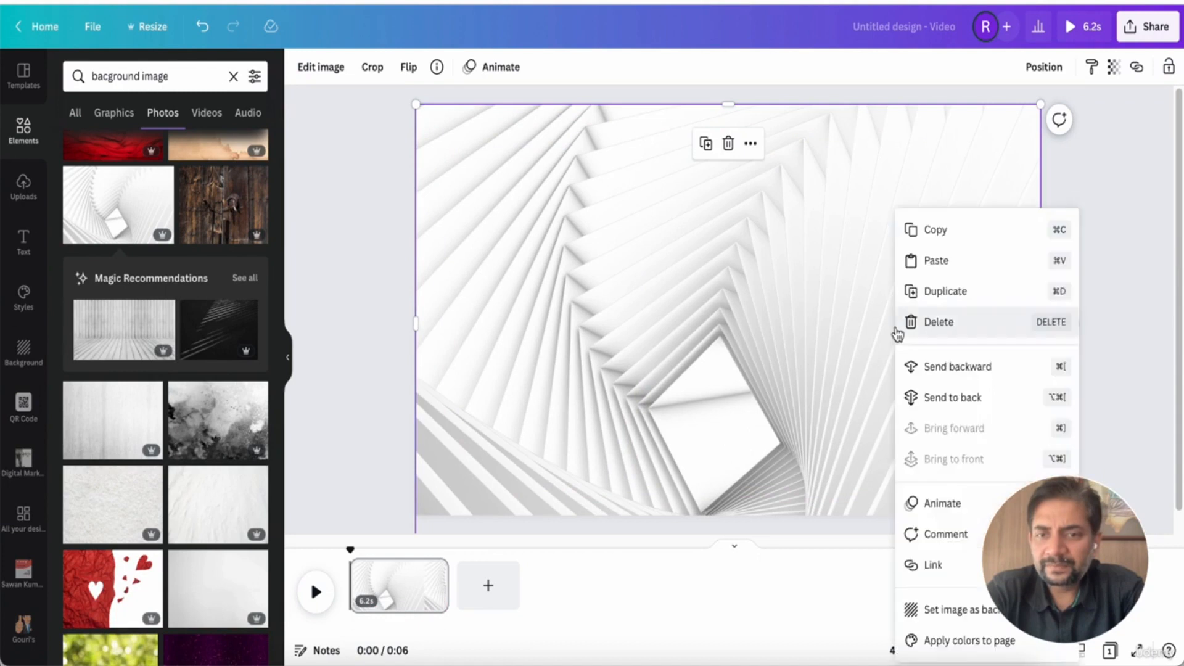
click(923, 398)
Nudge the clip slightly left and delete the spiral photo
drag(801, 398, 778, 383)
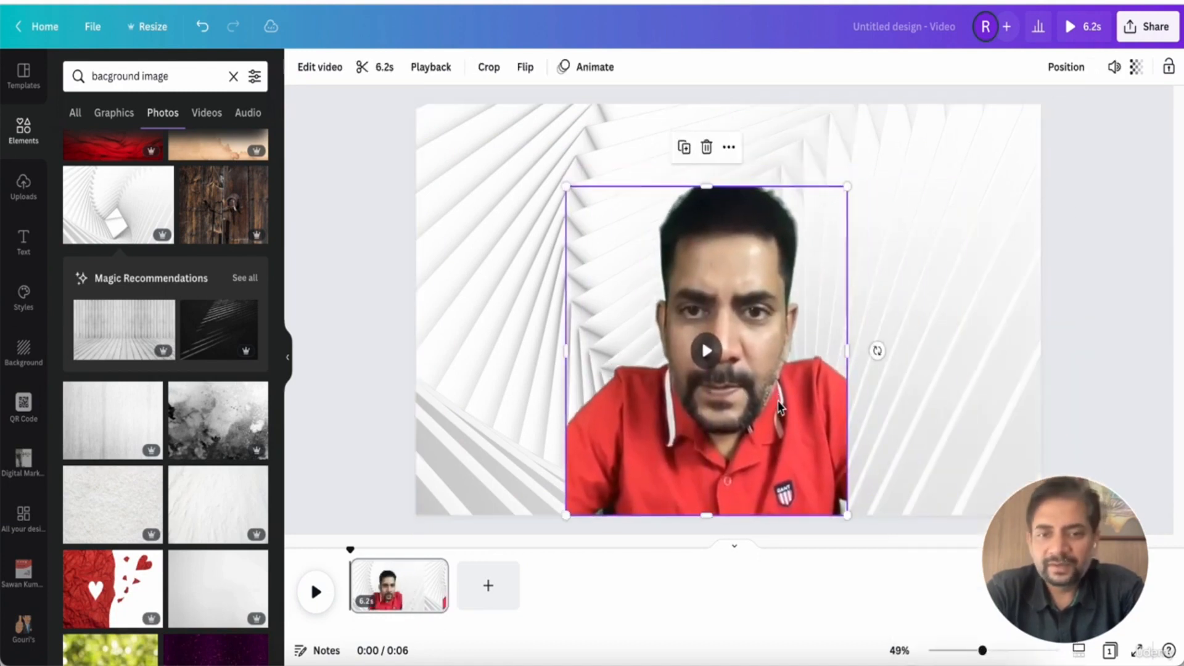
click(500, 276)
key(Delete)
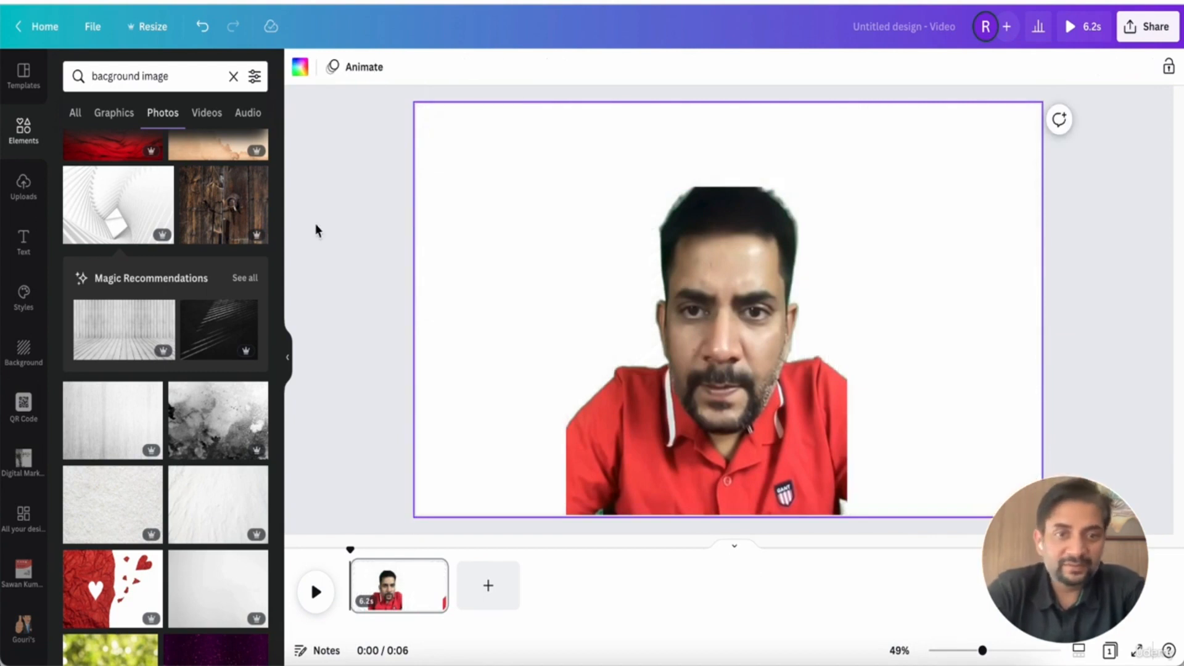
Add the blurred dried-grass stock video, stretch it over the whole page and send it behind the clip
click(206, 113)
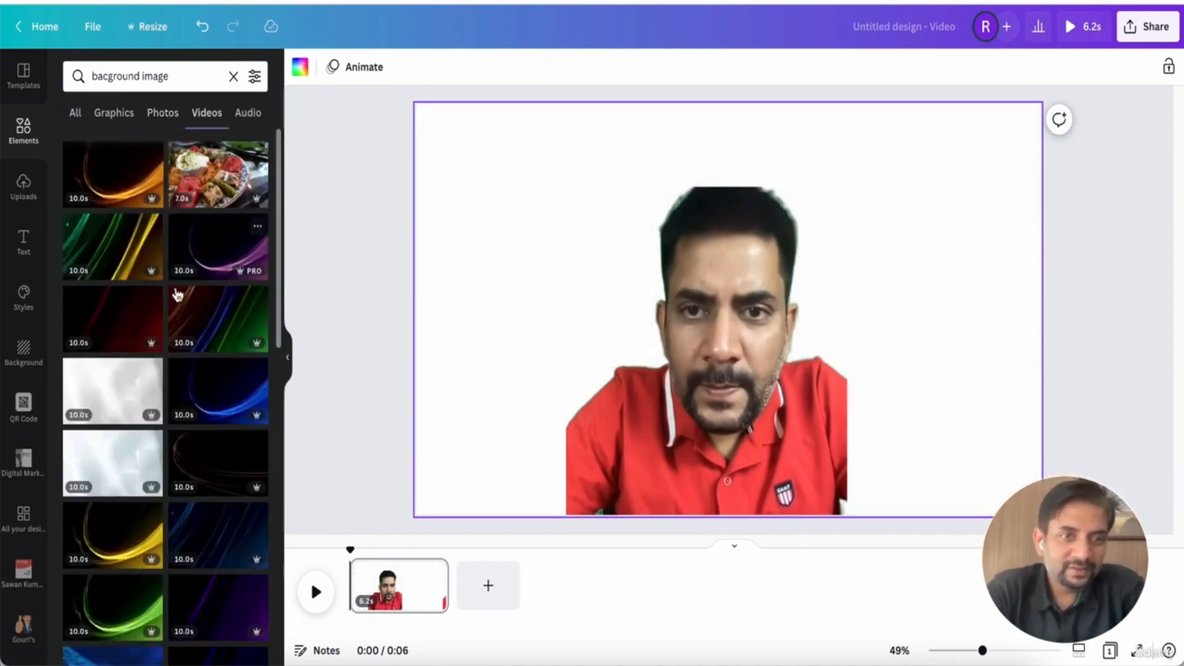
scroll(151, 362, down, 10)
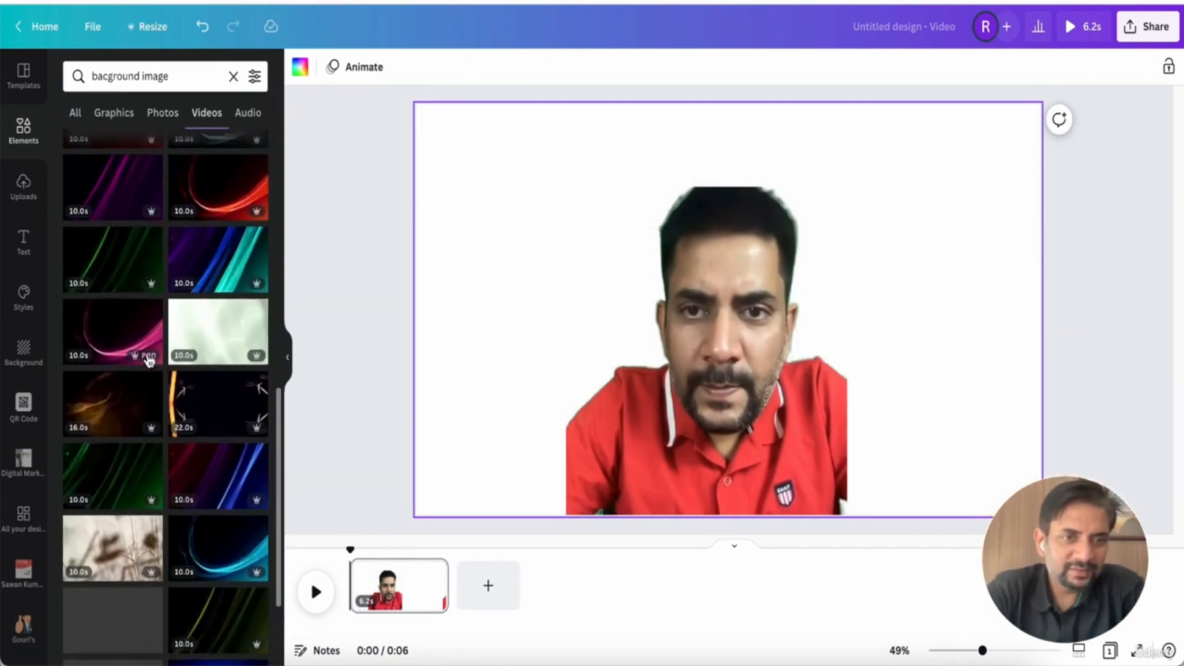
scroll(123, 382, down, 3)
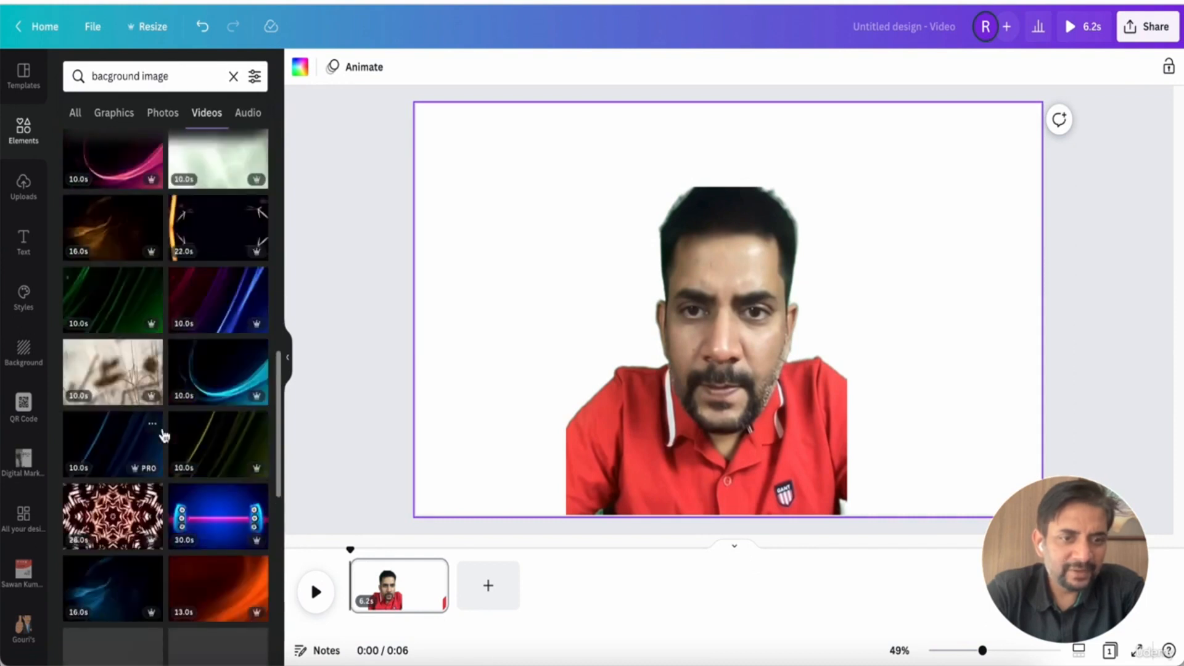
click(119, 387)
drag(748, 327, 685, 284)
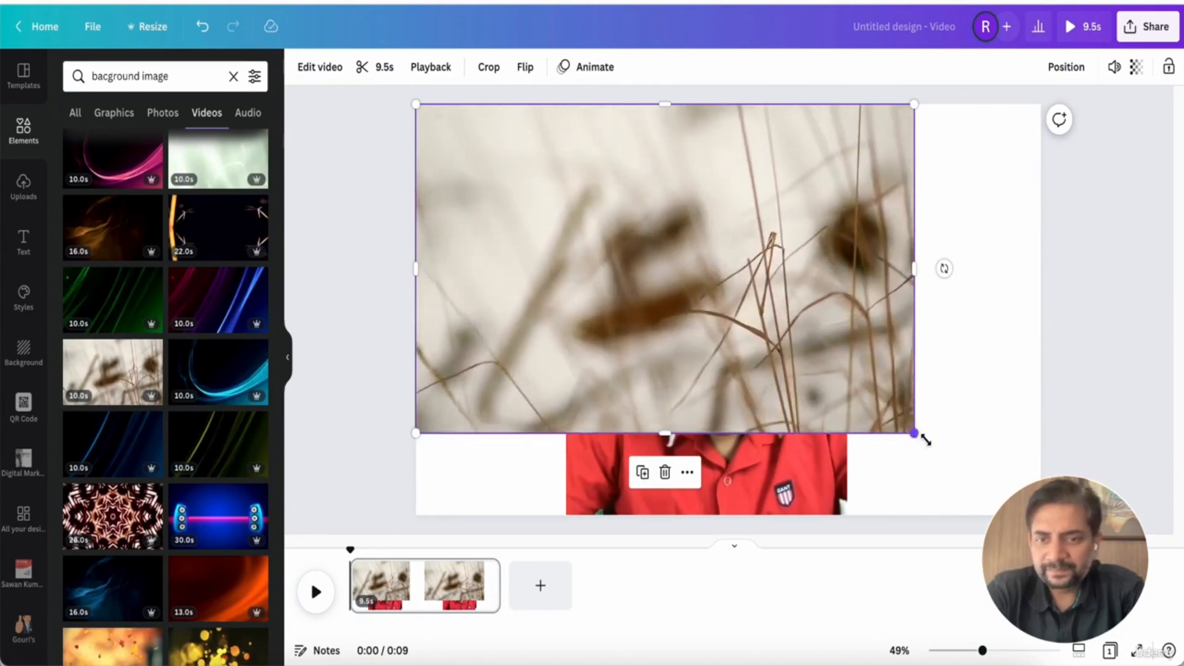
drag(915, 435, 1040, 516)
right_click(904, 429)
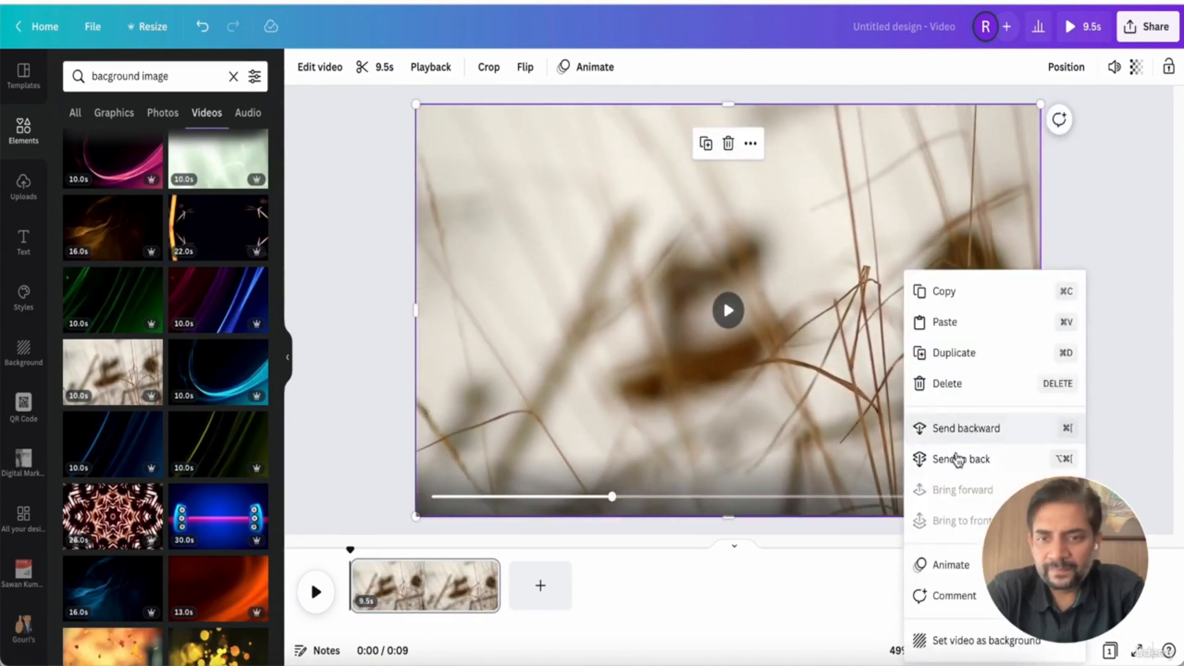
click(953, 458)
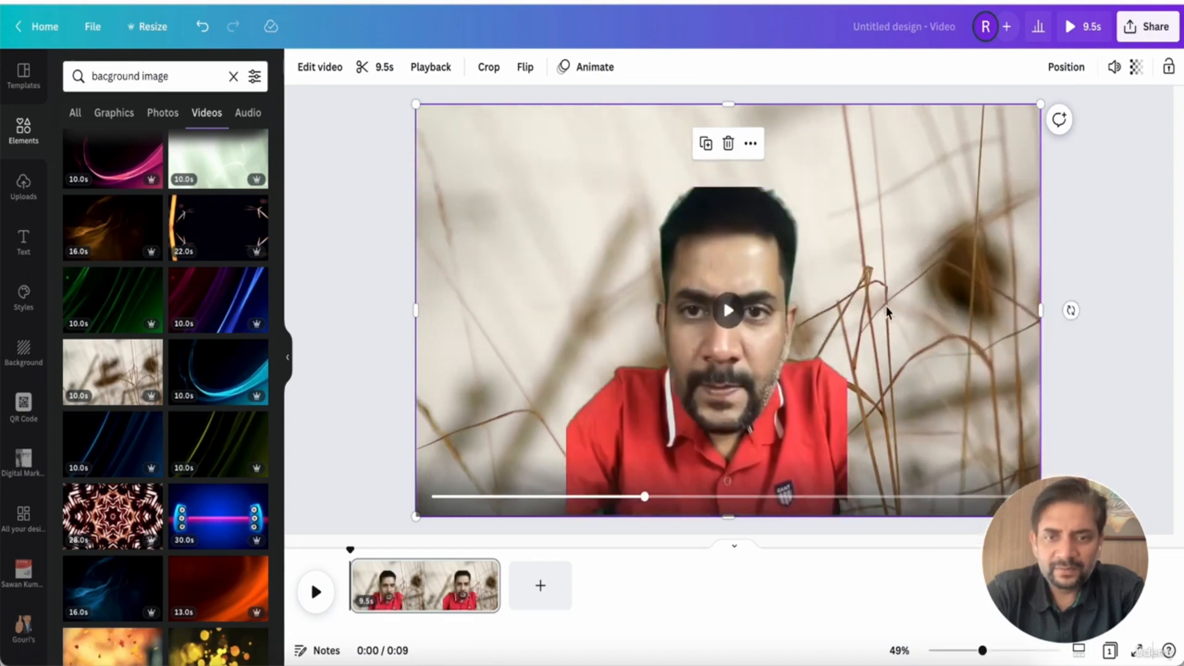
Replace the red-shirt clip with the 59.5s uploaded talking-head video over the grass background
click(728, 310)
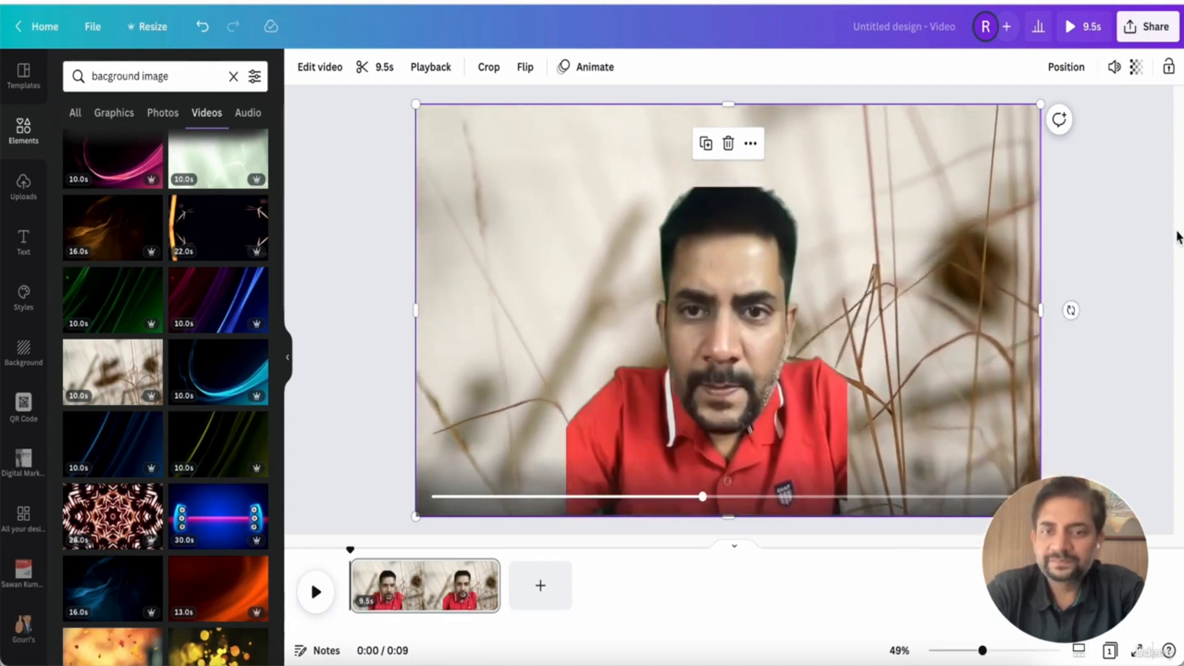
click(820, 335)
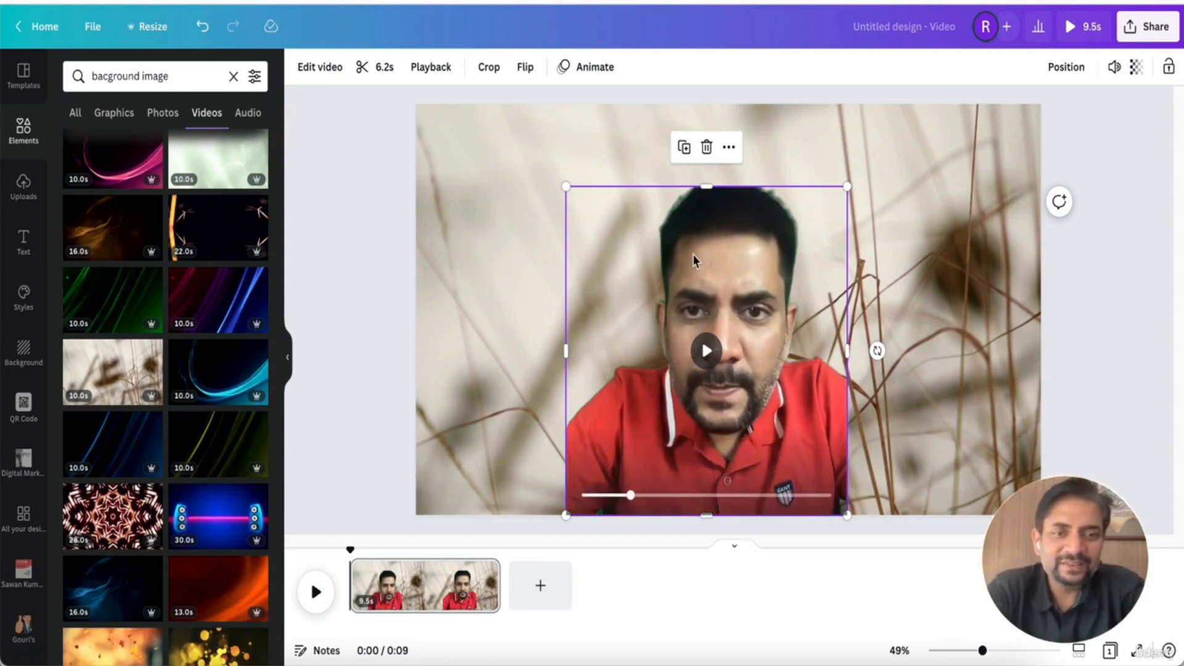
click(19, 209)
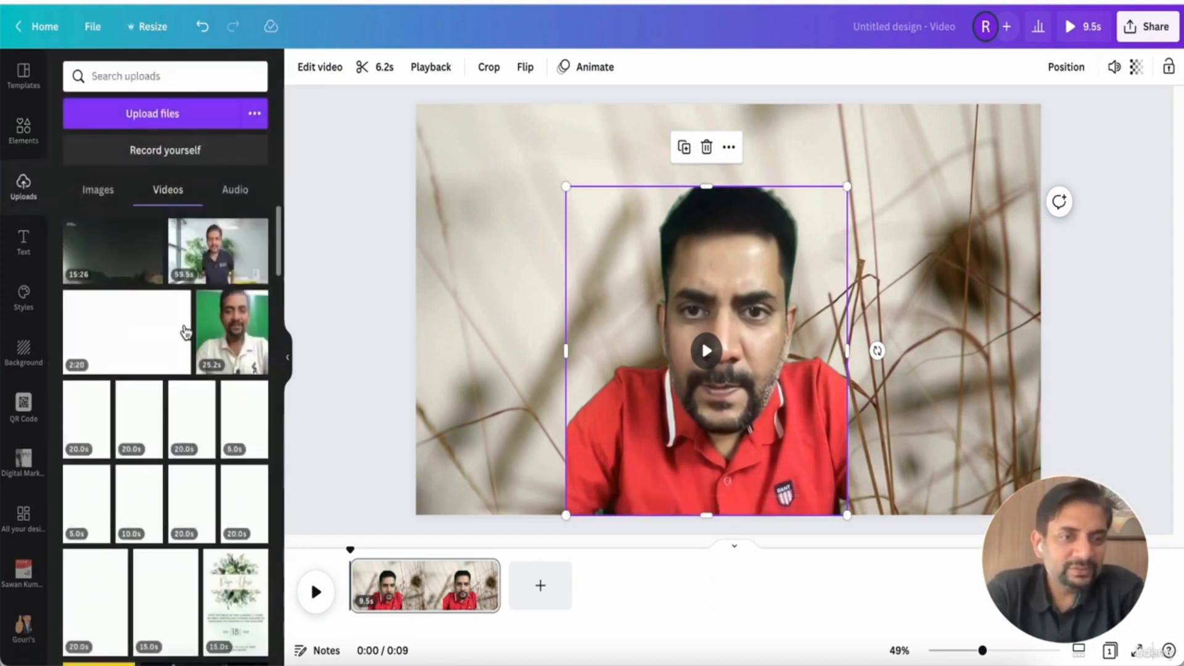
click(223, 263)
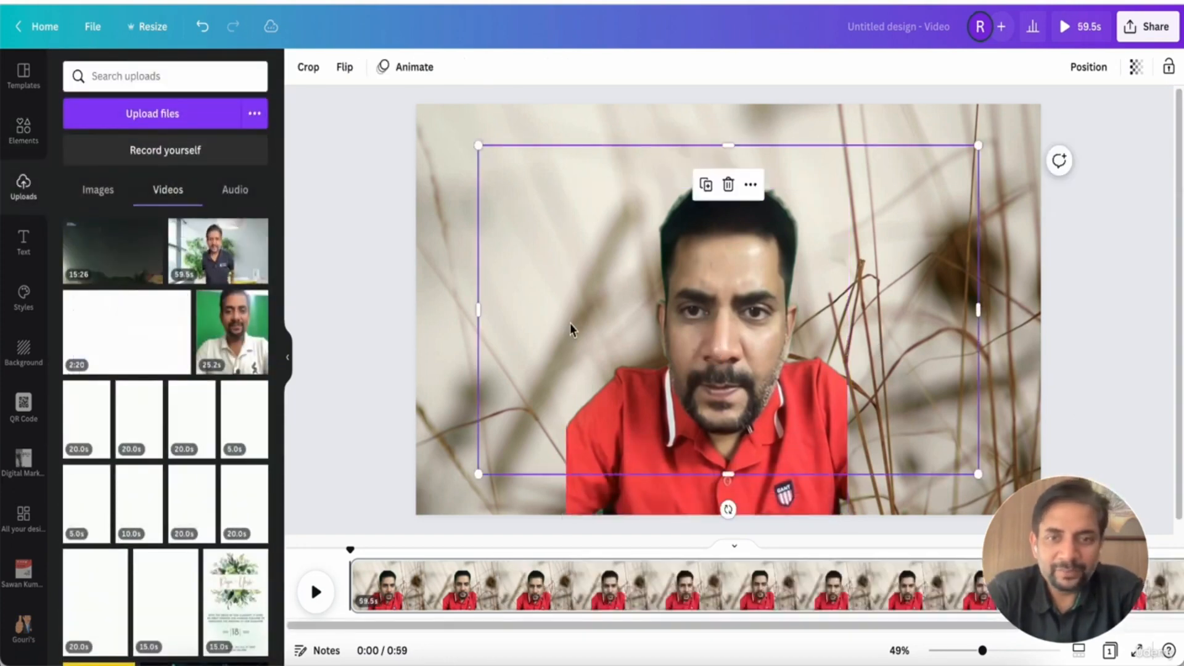
key(Delete)
click(639, 494)
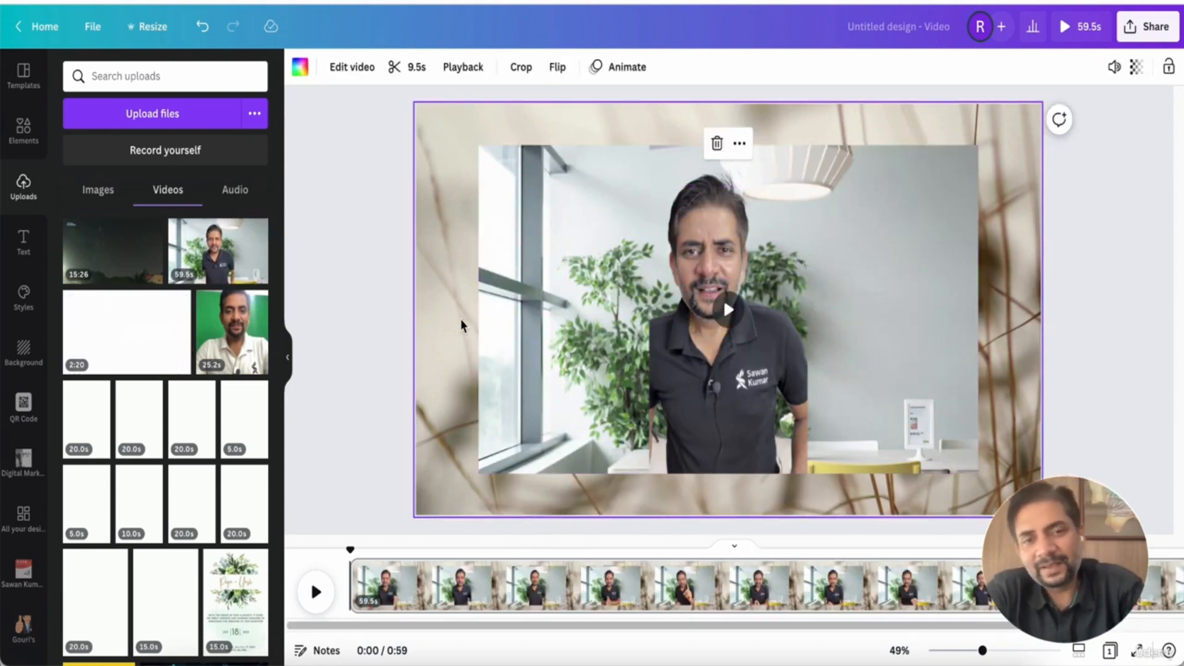
Run Background Remover on the uploaded talking-head video
click(562, 305)
click(326, 66)
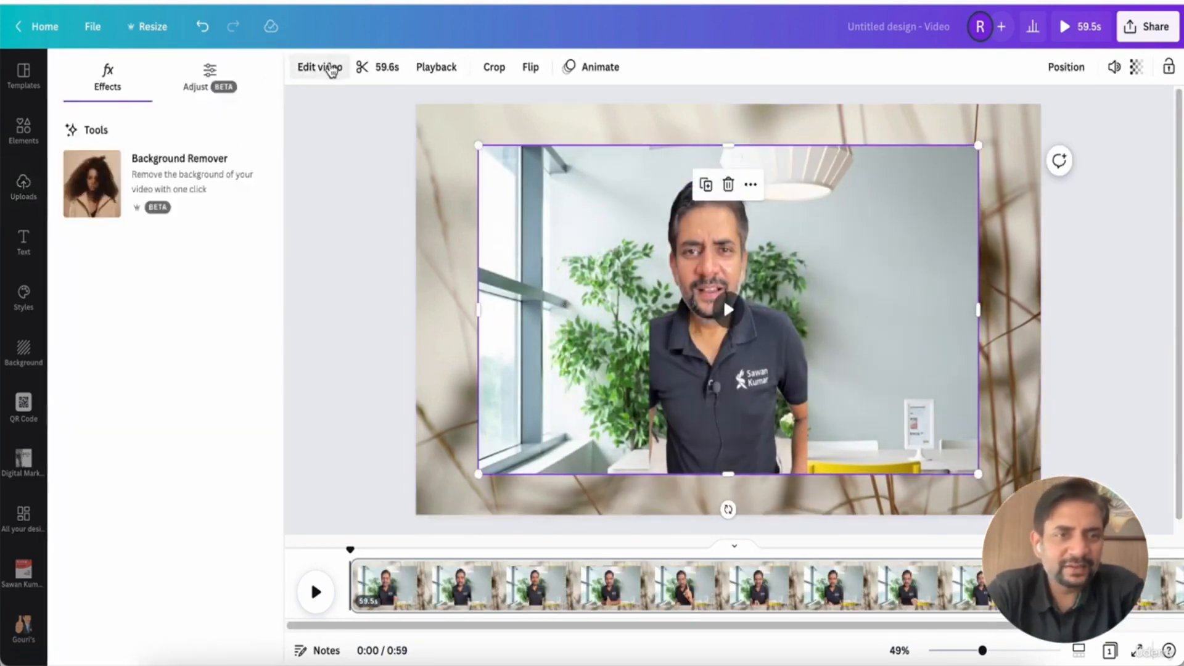
click(128, 195)
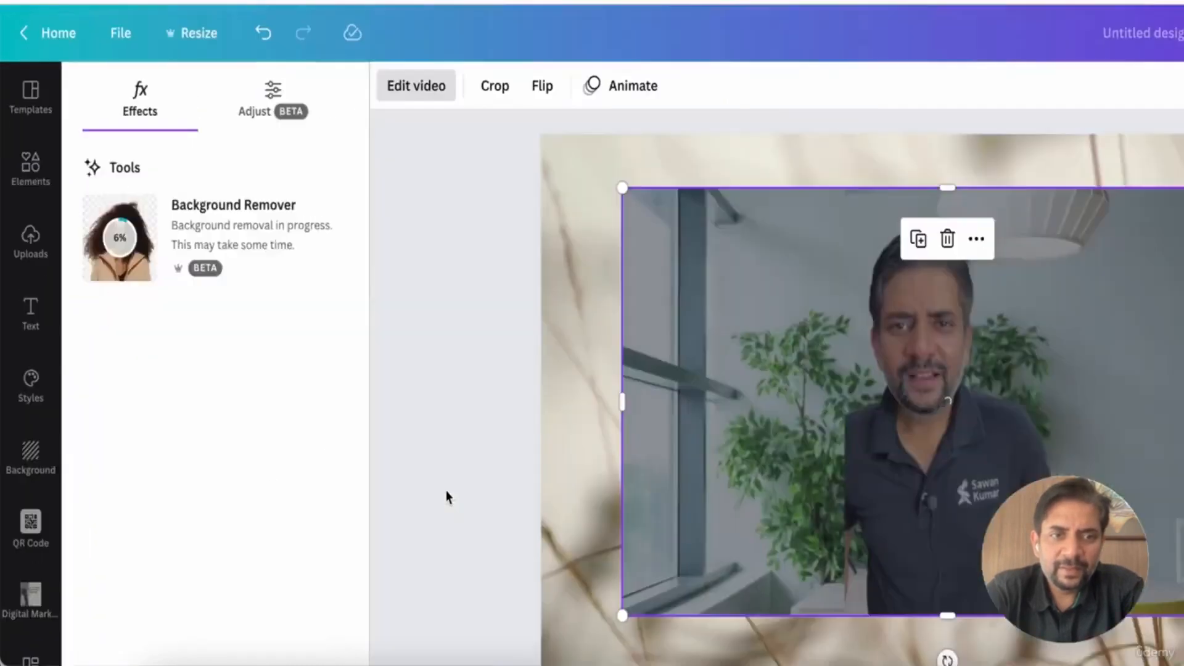
scroll(666, 655, down, 10)
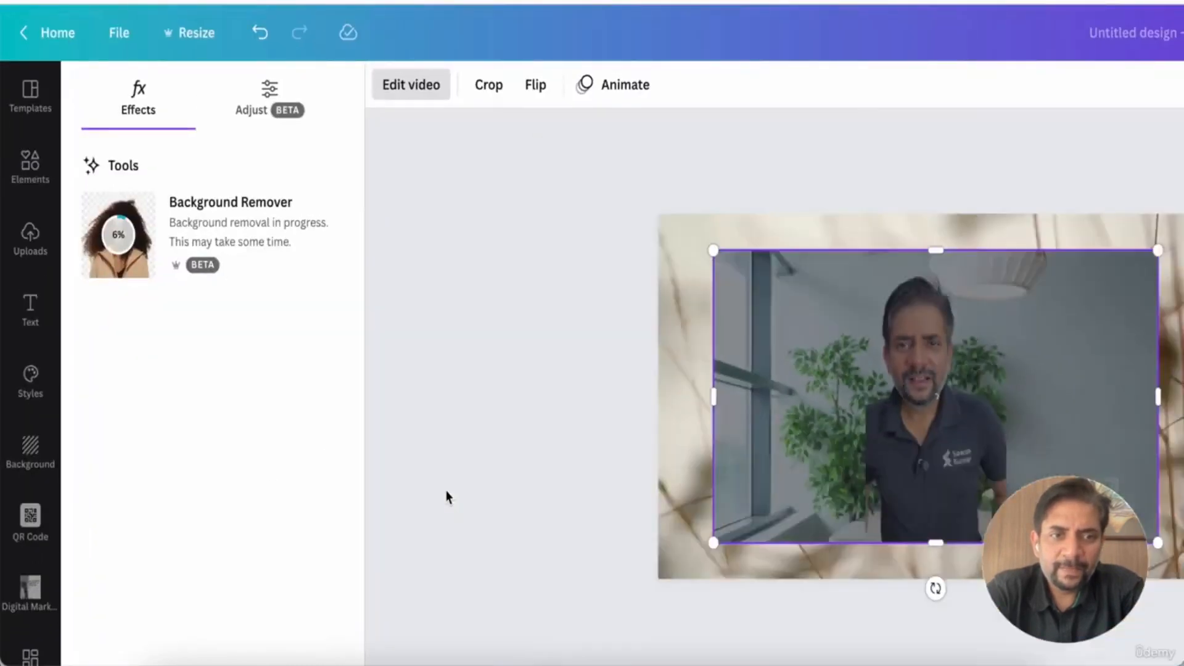
scroll(668, 604, up, 4)
scroll(449, 459, up, 4)
scroll(449, 459, right, 2)
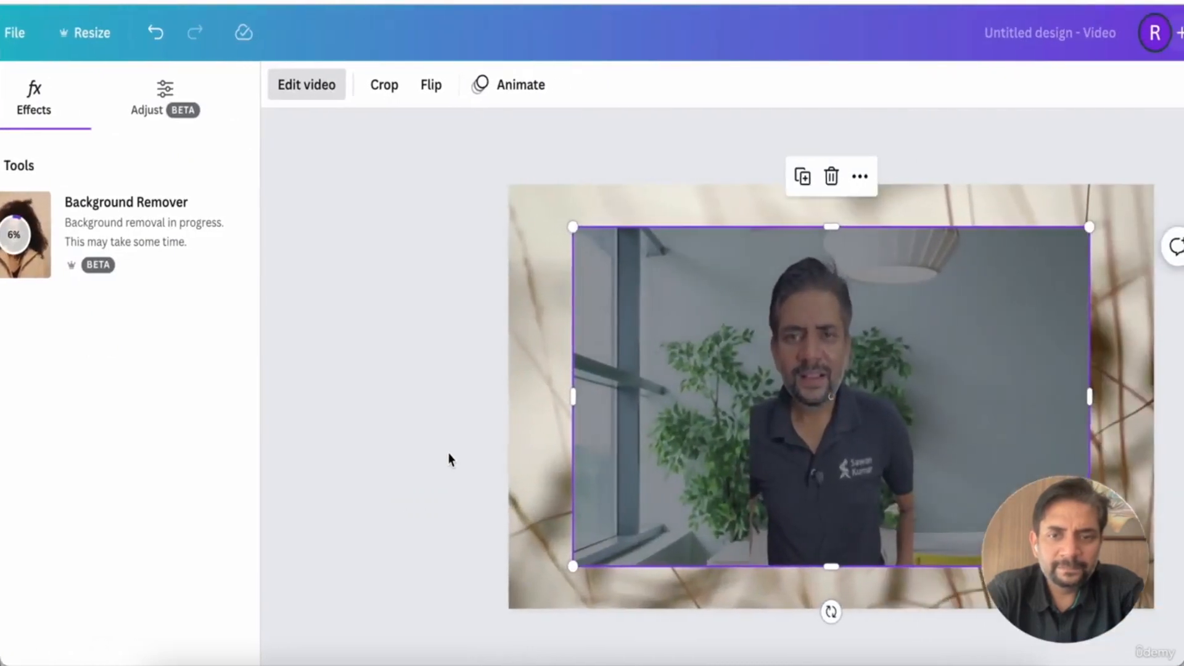
scroll(449, 460, down, 7)
scroll(448, 461, up, 6)
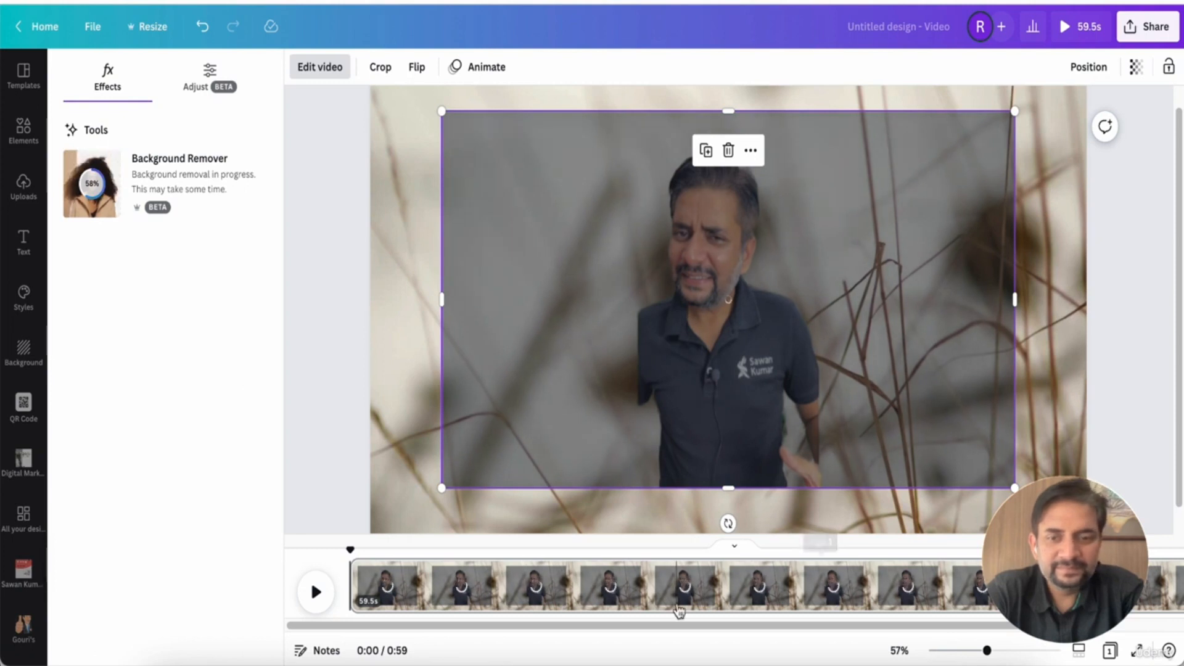
scroll(681, 592, right, 5)
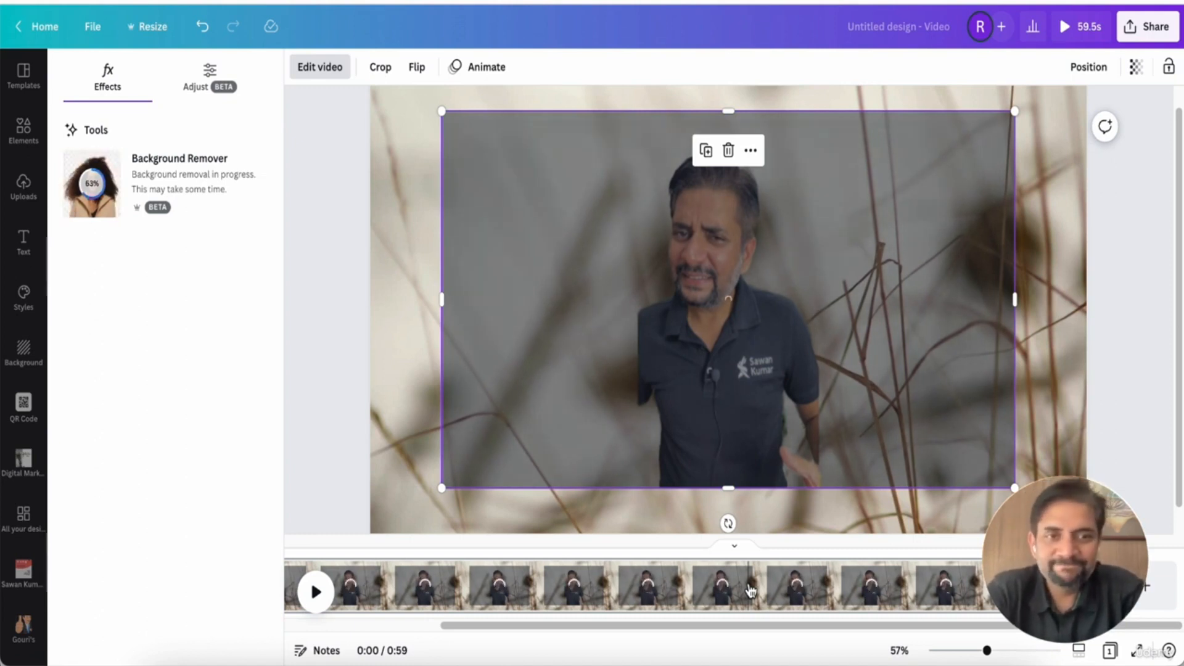
Check the background removal progress in the video's editing effects
click(394, 72)
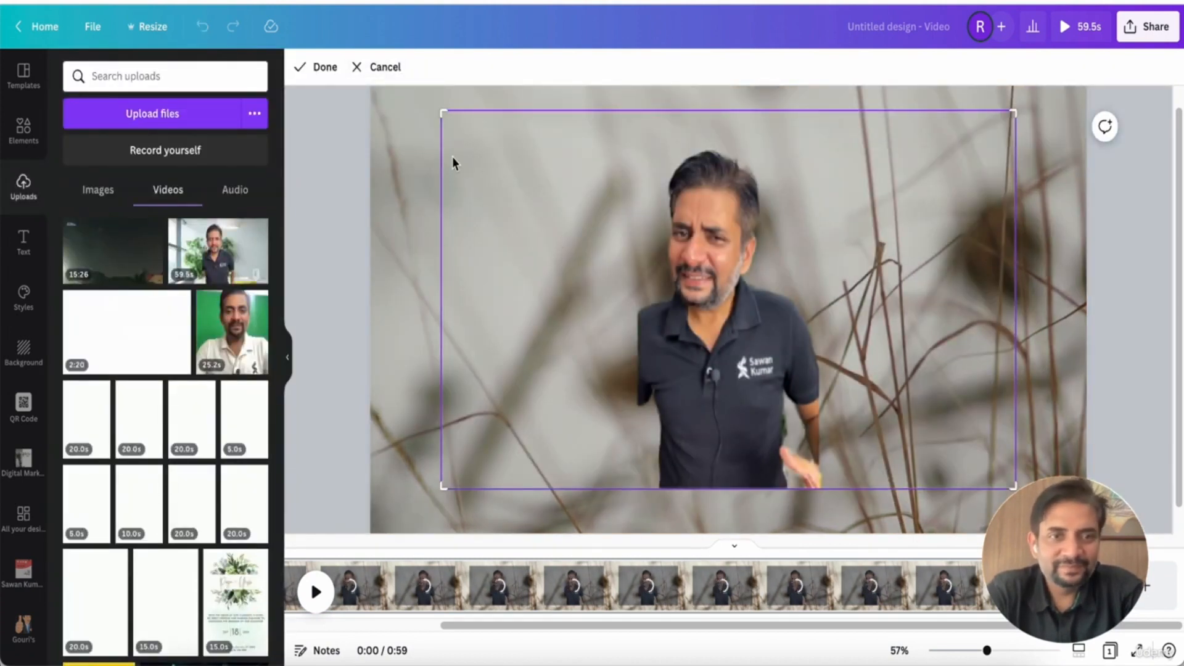
click(322, 68)
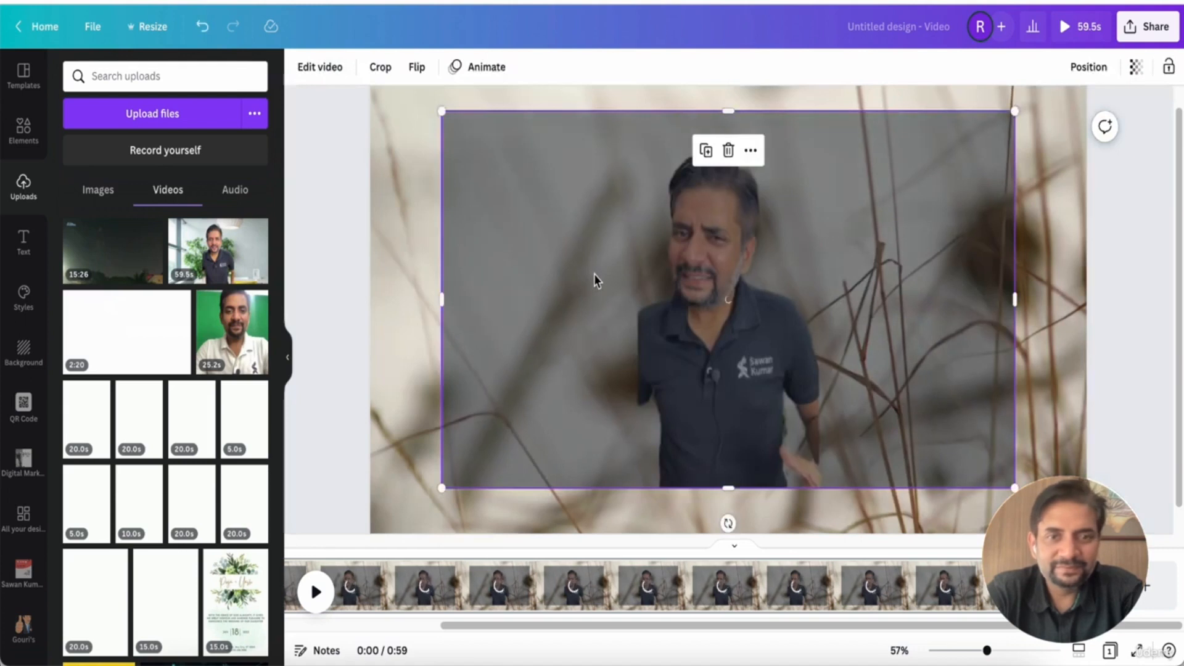
click(335, 72)
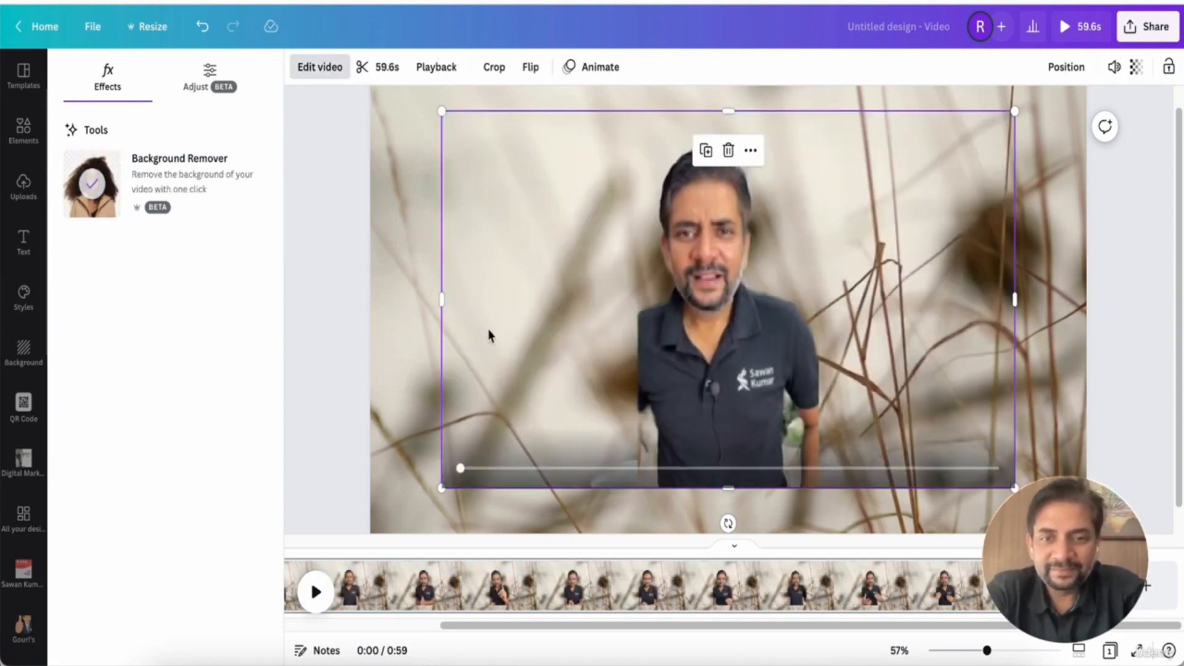
Enlarge the background-removed video from its lower-left and upper-right corners so the presenter fills more of the page
click(364, 333)
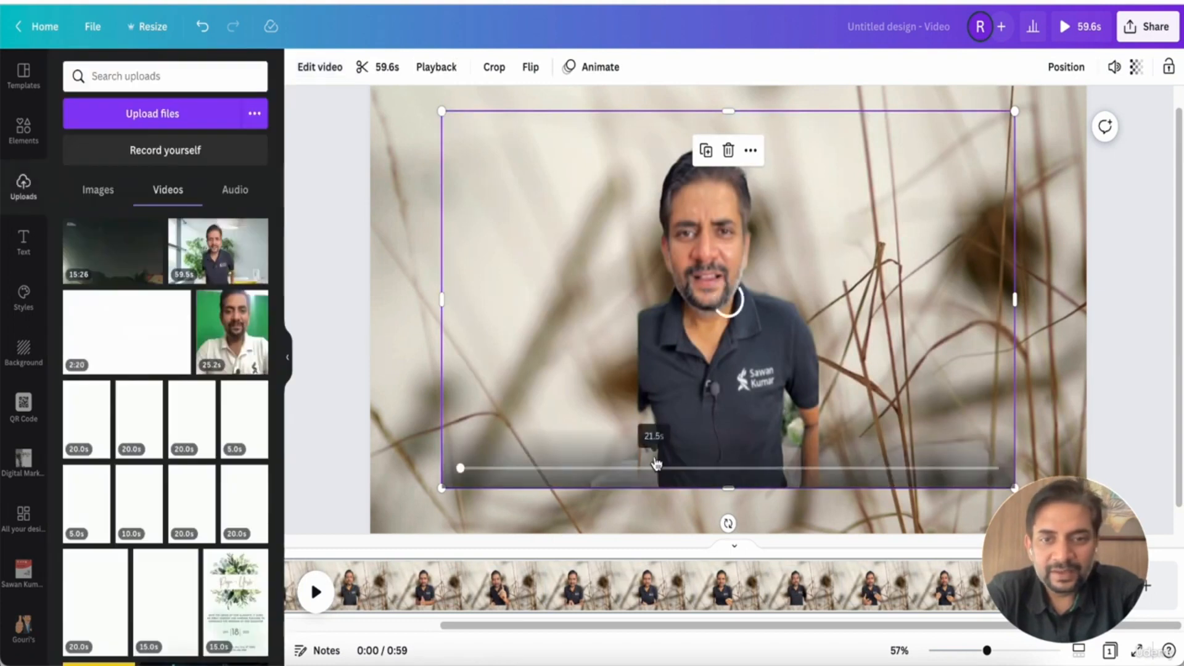
click(728, 302)
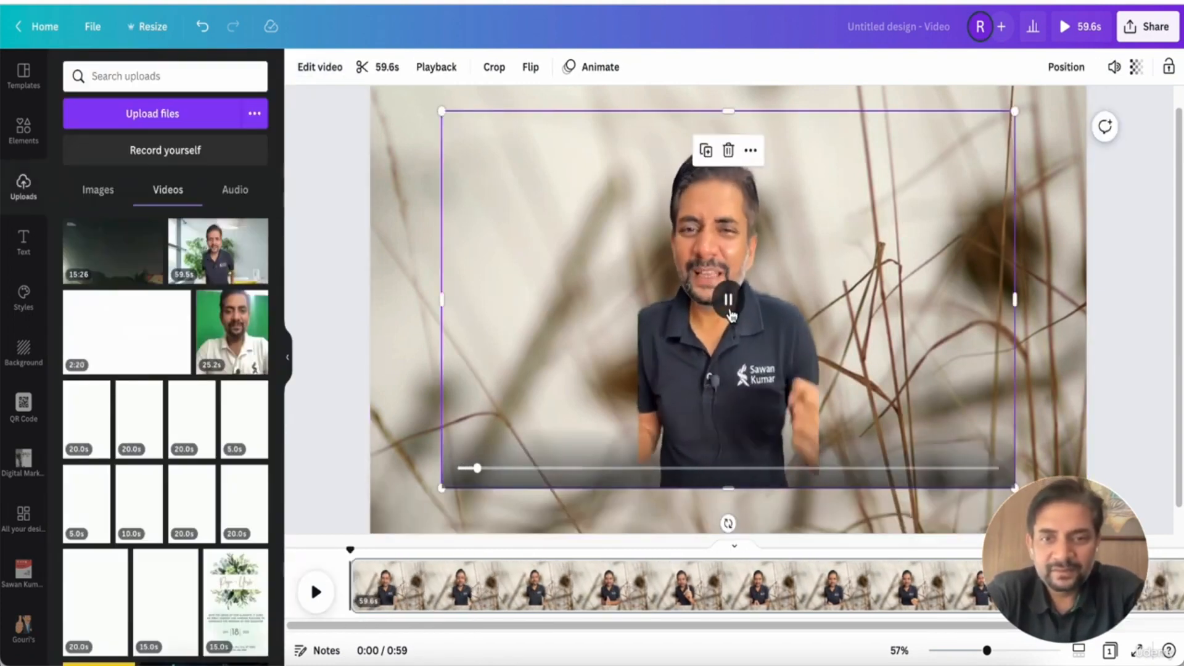
drag(458, 470, 397, 517)
drag(1016, 110, 1119, 85)
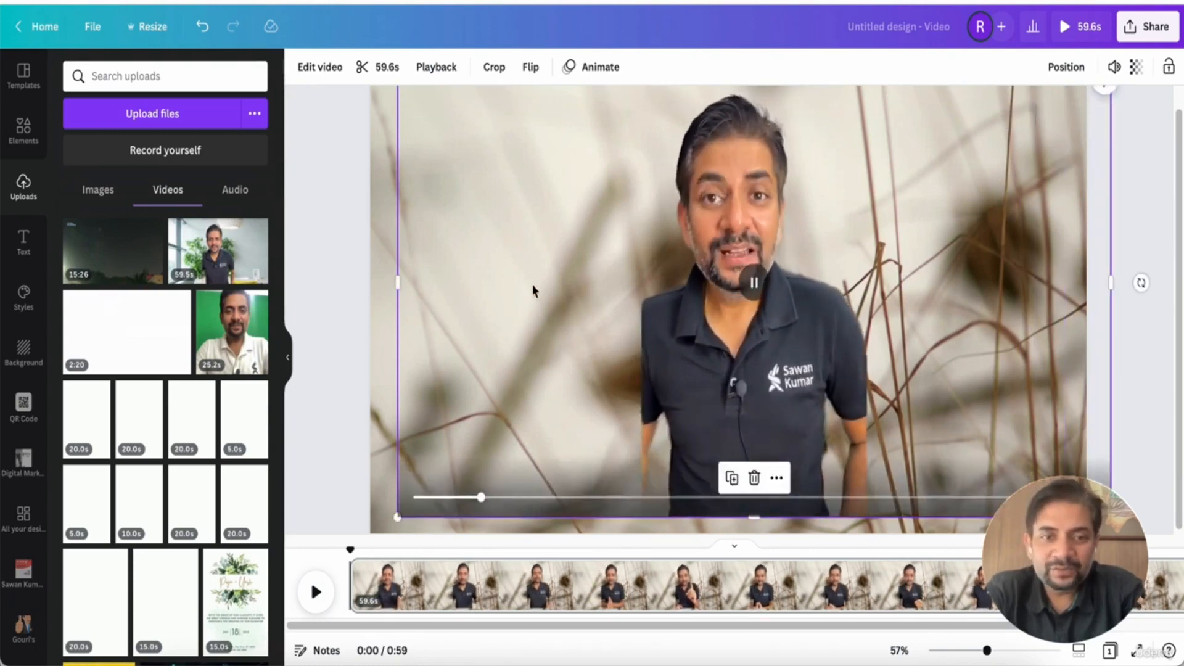
Crop the talking-head video to a narrow frame around the presenter and move it into the page's lower-right corner
drag(394, 287, 643, 304)
drag(1110, 283, 867, 284)
scroll(863, 282, up, 1)
drag(755, 303, 753, 393)
drag(755, 160, 754, 197)
drag(761, 327, 763, 200)
click(757, 483)
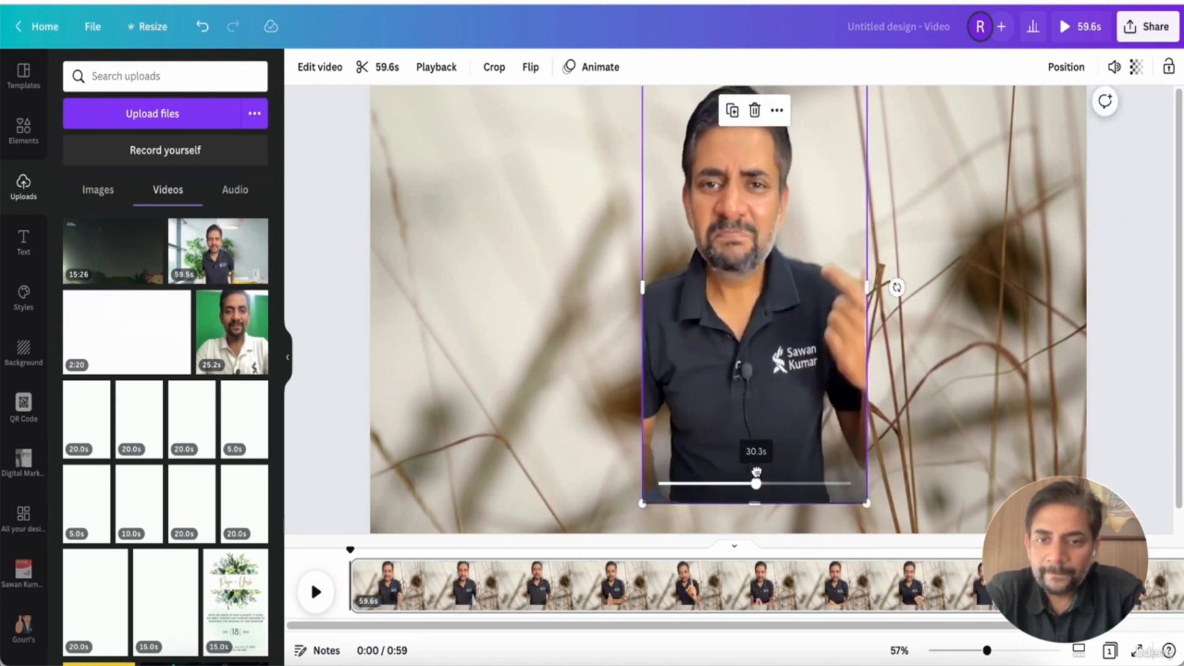
drag(758, 505, 758, 407)
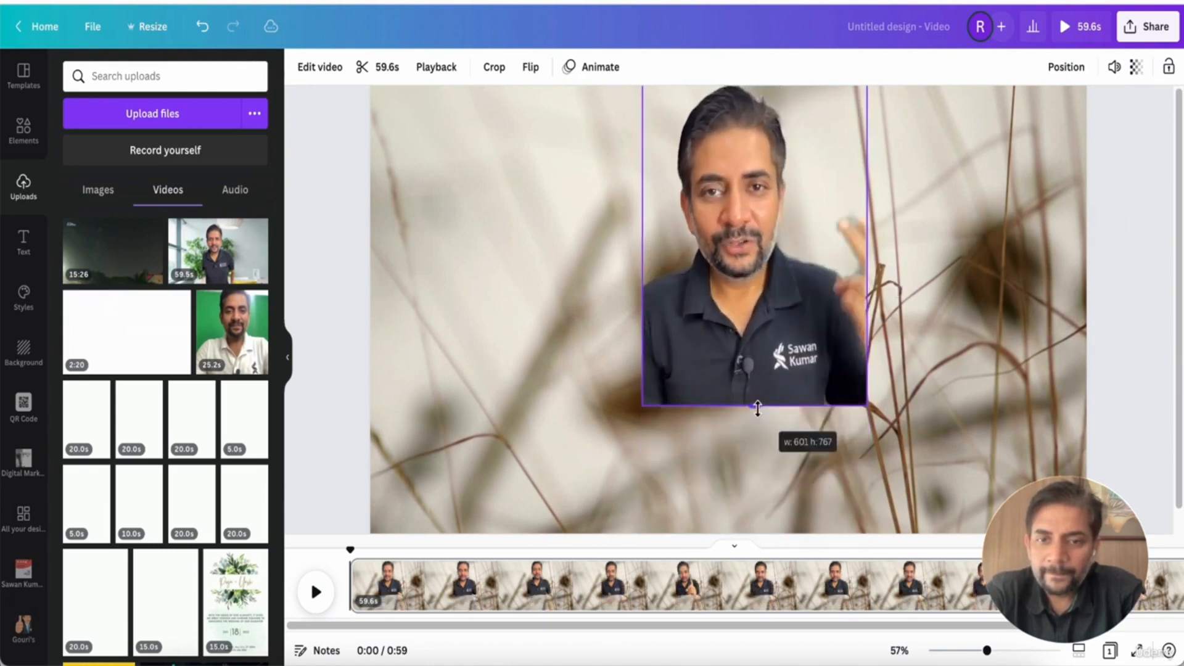
drag(814, 352, 1033, 468)
Delete the grass background video behind the presenter
click(671, 345)
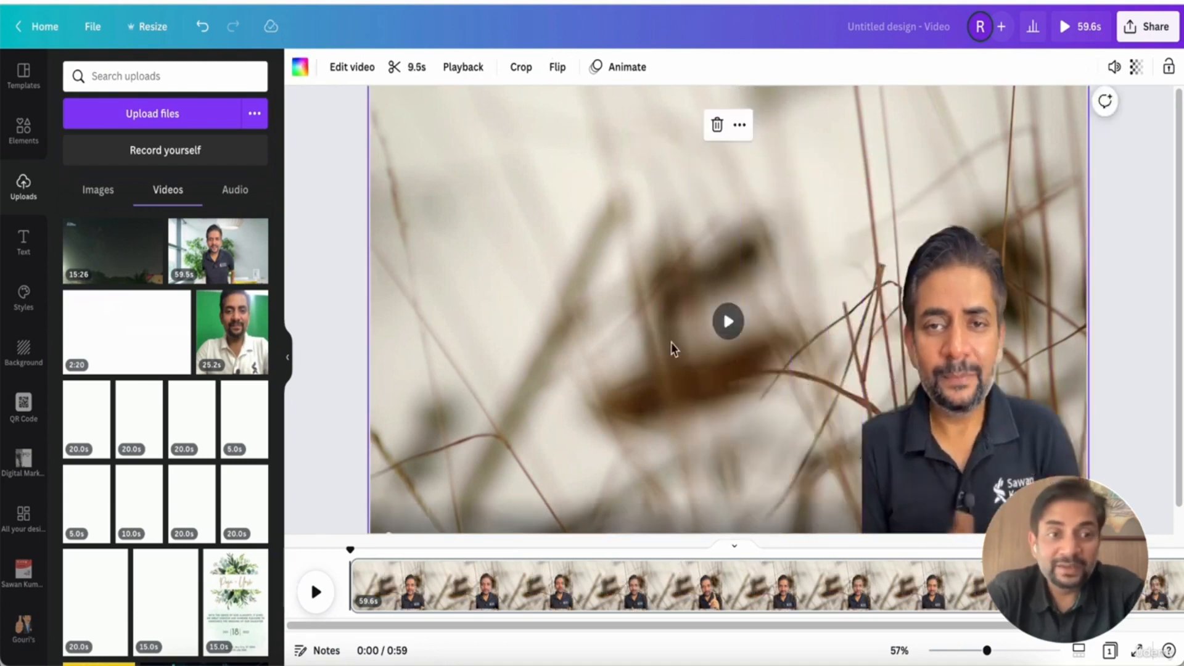
key(Delete)
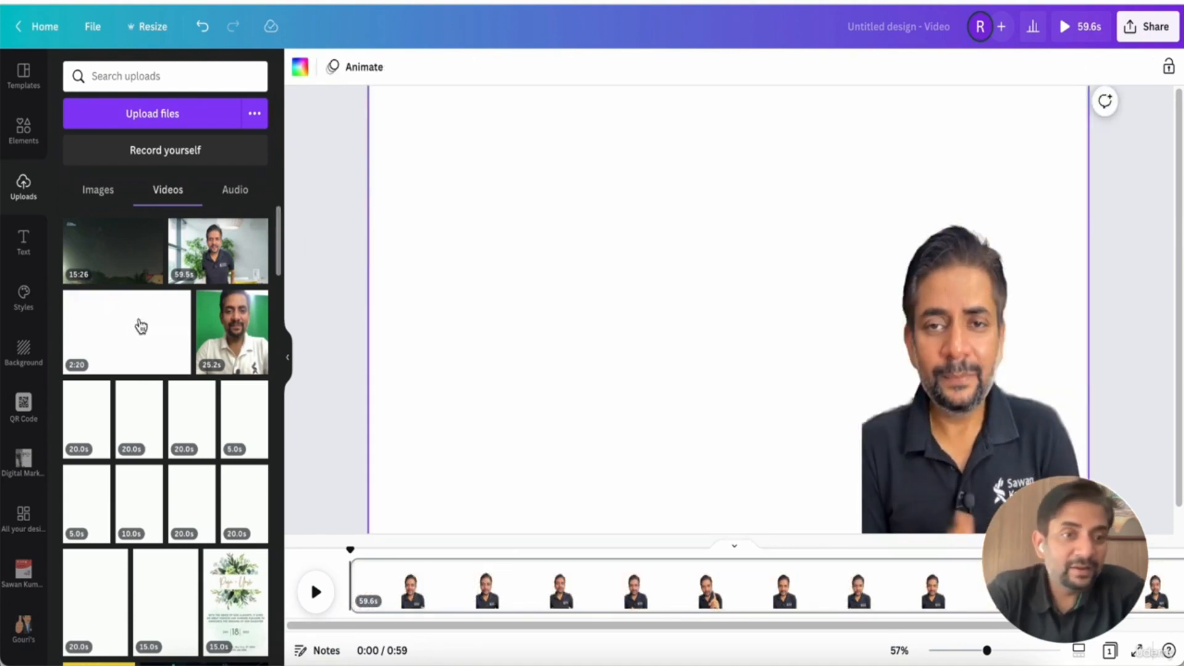
scroll(141, 325, down, 5)
scroll(141, 325, up, 5)
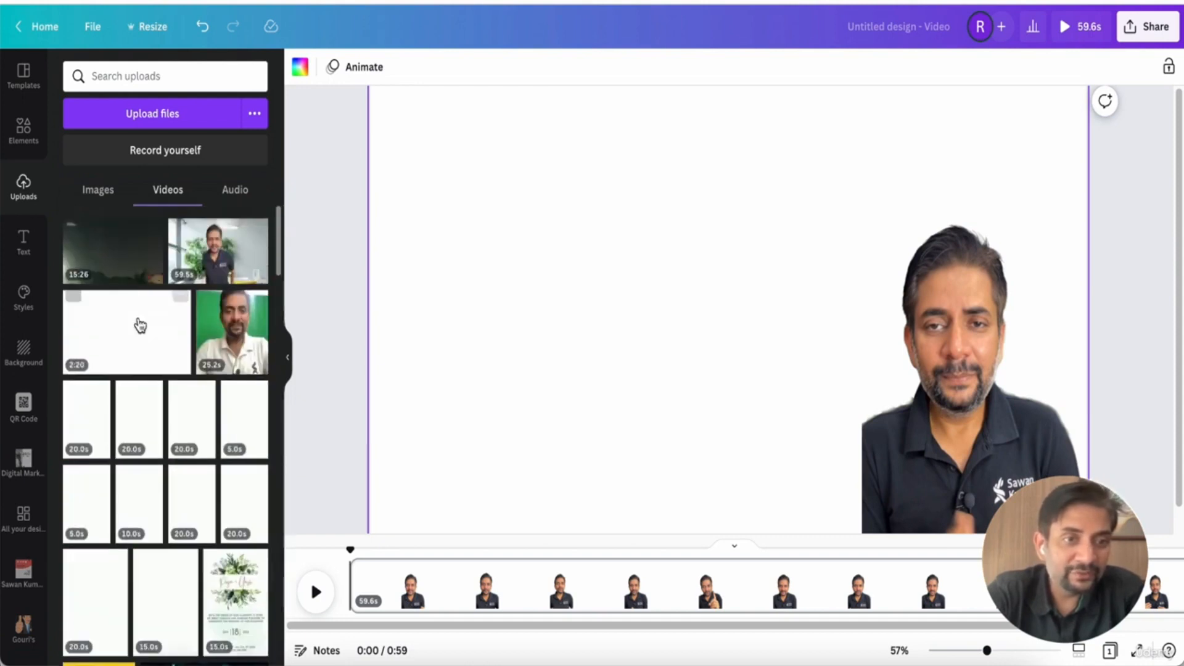
scroll(171, 327, down, 6)
scroll(171, 323, down, 6)
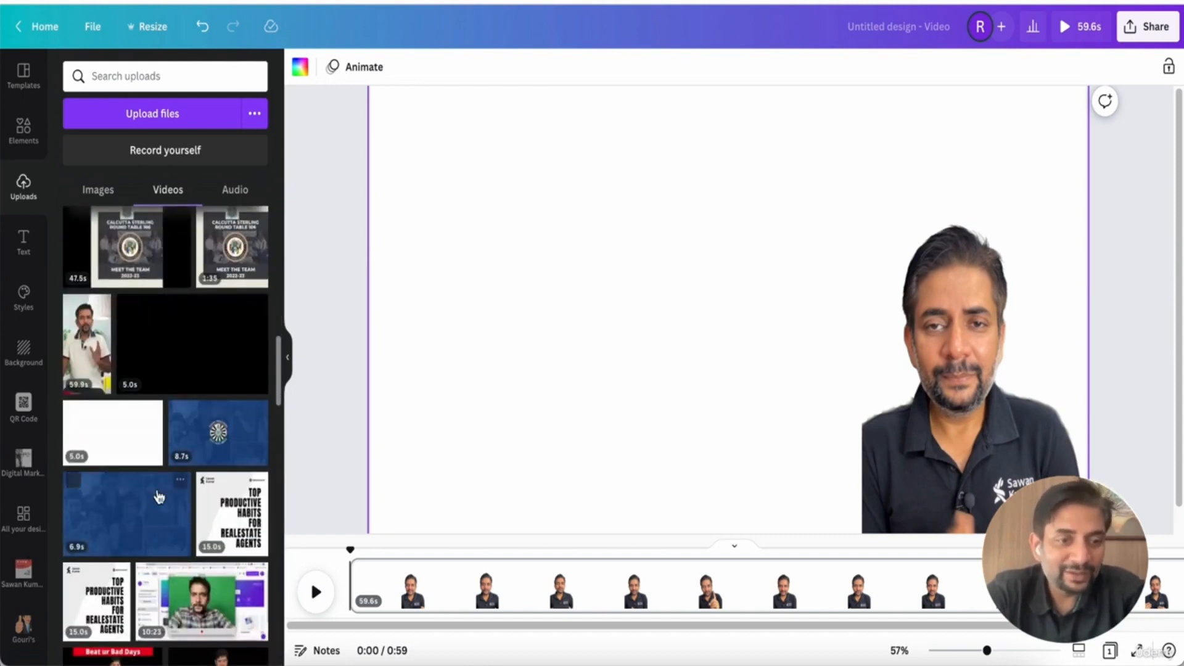
click(147, 535)
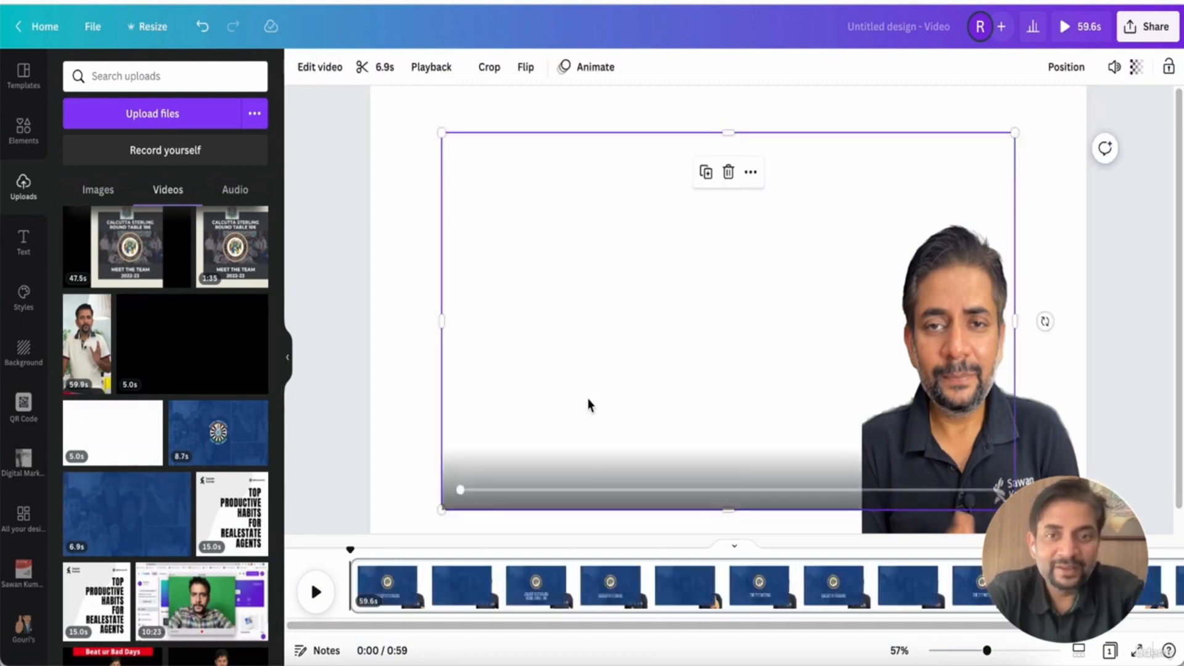
key(Delete)
Add the 10:23 screen-recording upload, enlarge it over the page, and send it behind the presenter
click(196, 595)
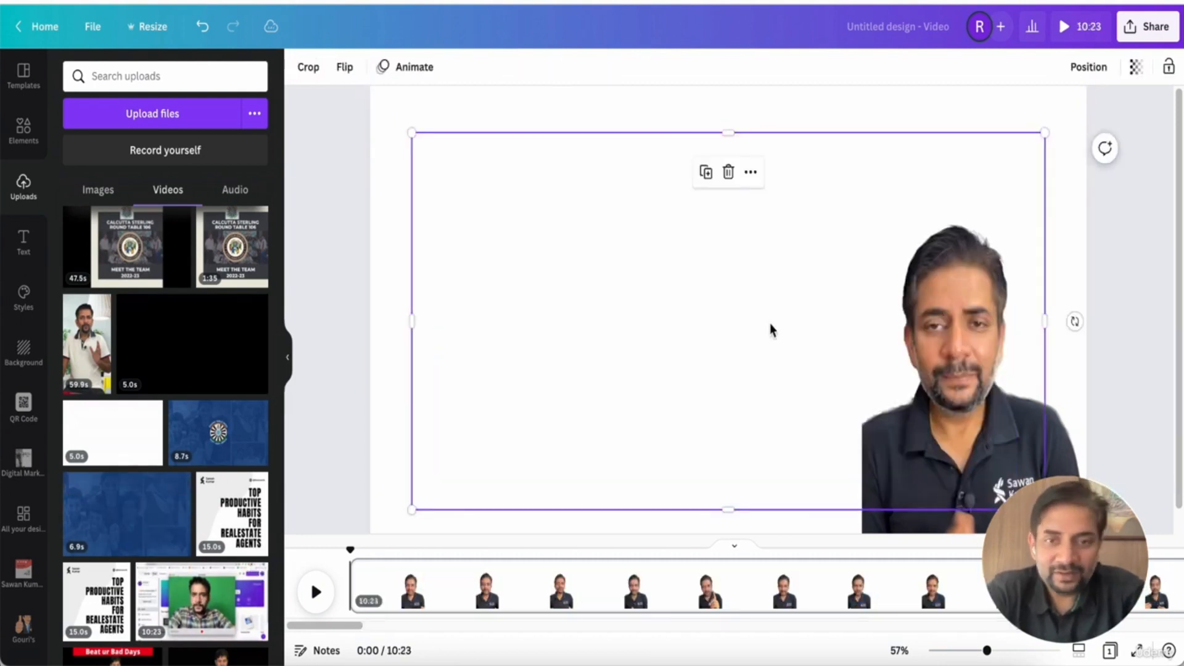
drag(734, 279, 730, 281)
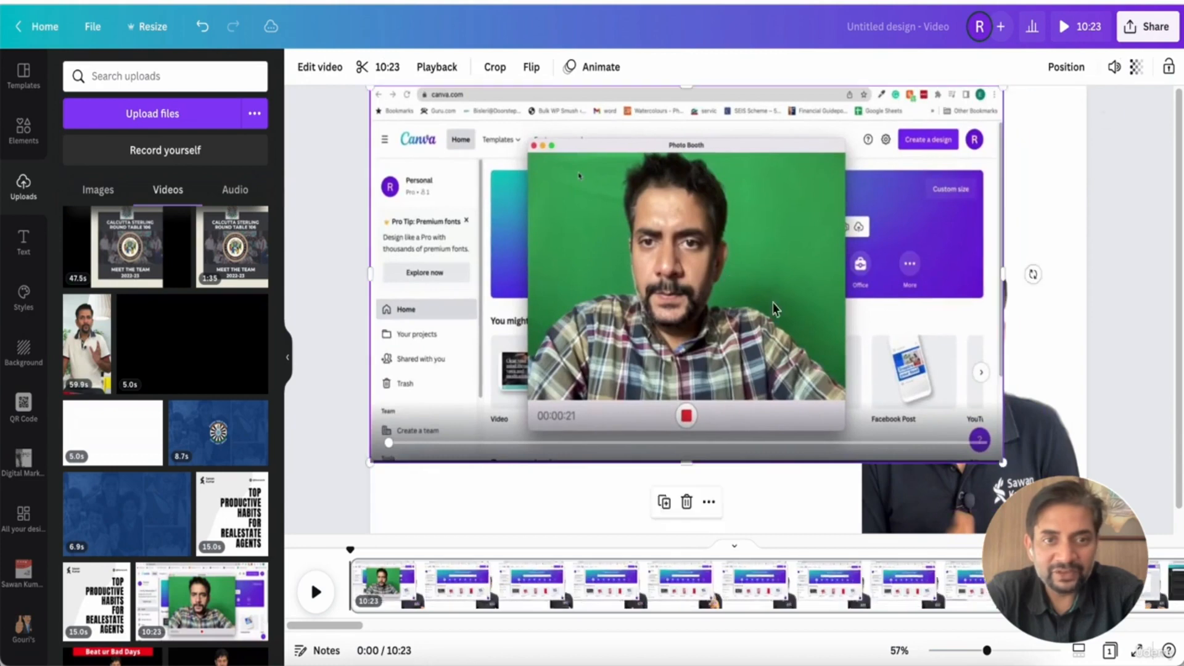
drag(1003, 461, 1132, 531)
right_click(878, 349)
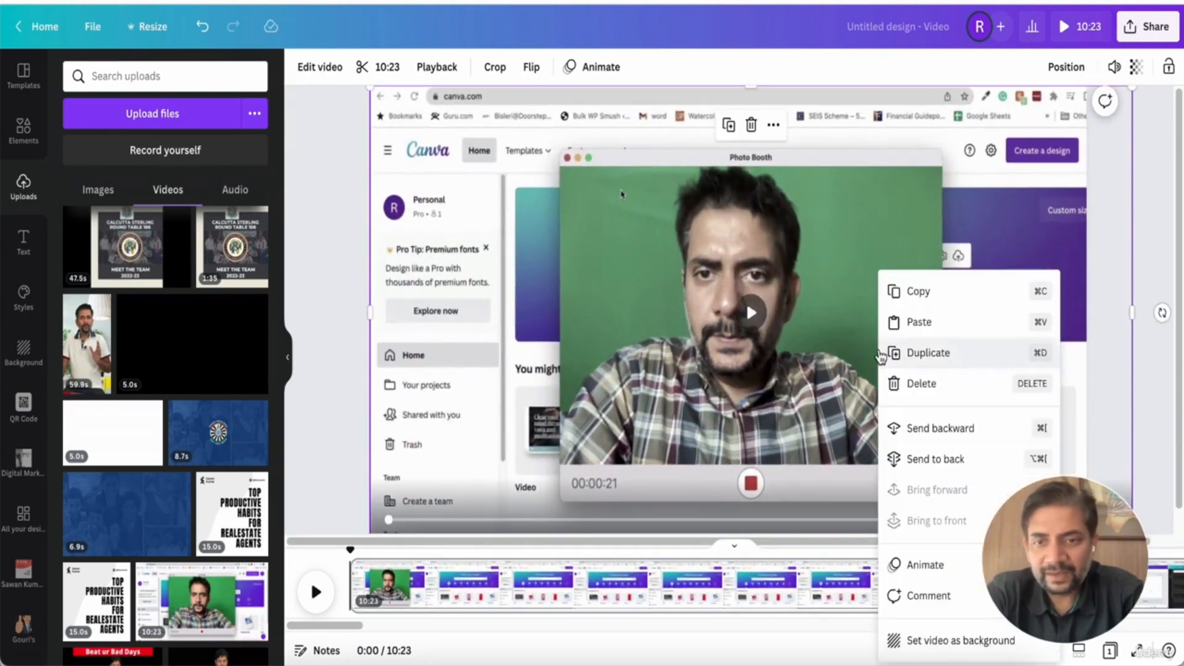
click(860, 461)
Shrink the presenter video into the lower-right corner over the screen recording and preview playback
click(945, 417)
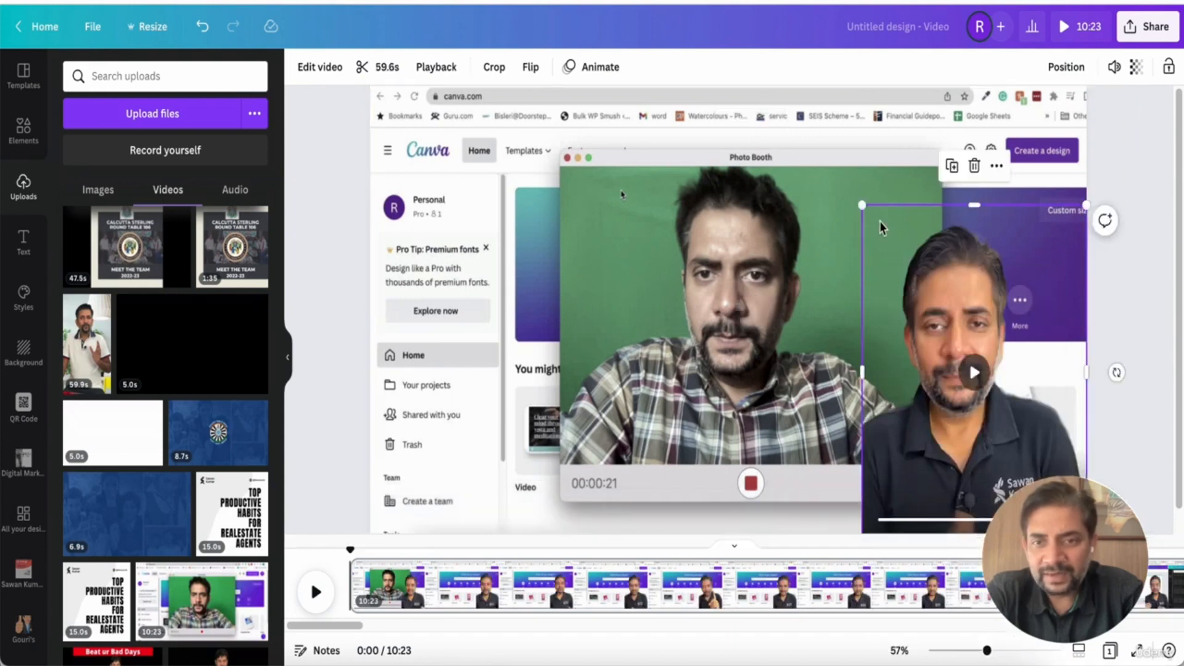
drag(862, 205, 970, 365)
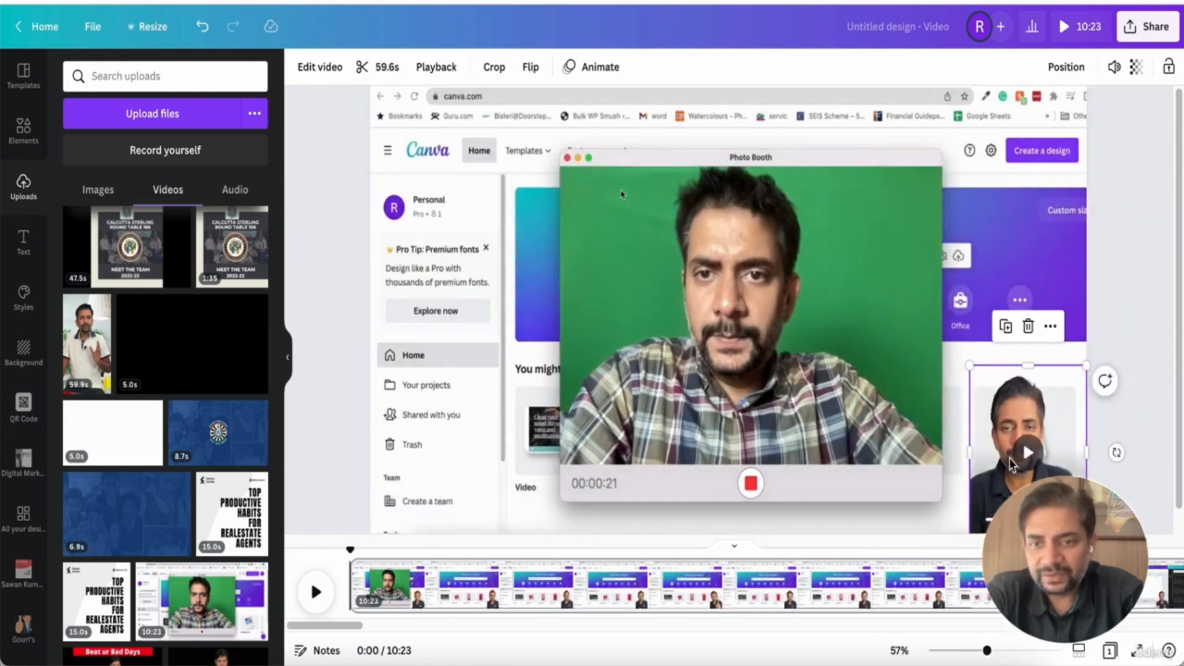
click(1154, 317)
click(1028, 460)
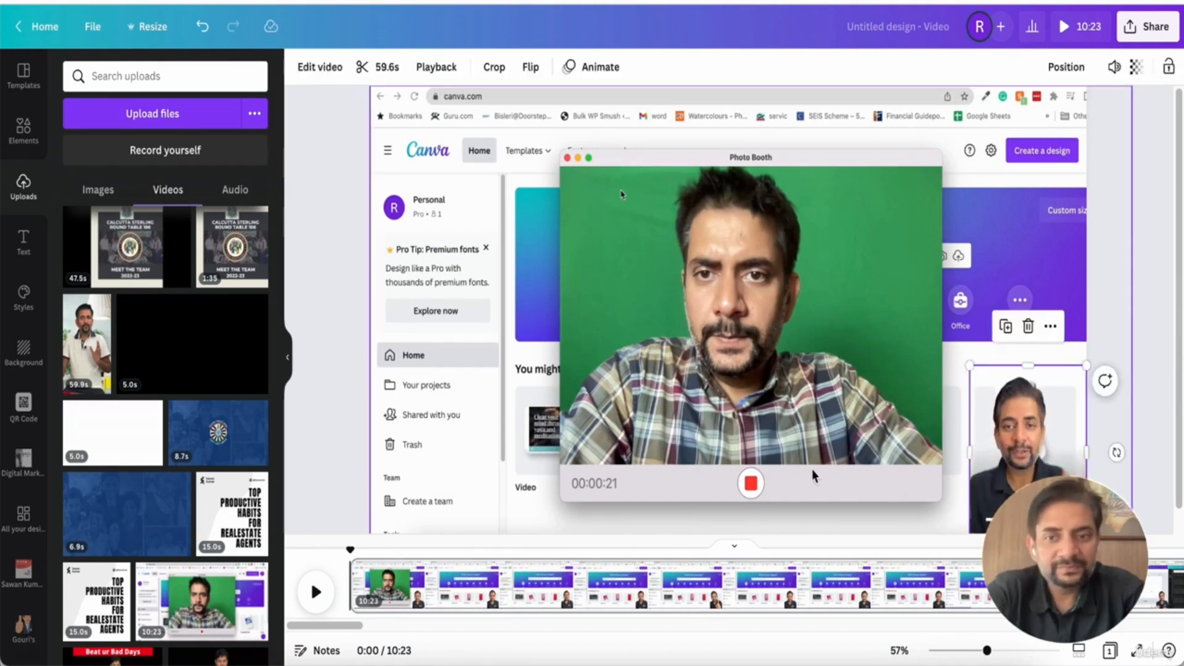
click(1025, 445)
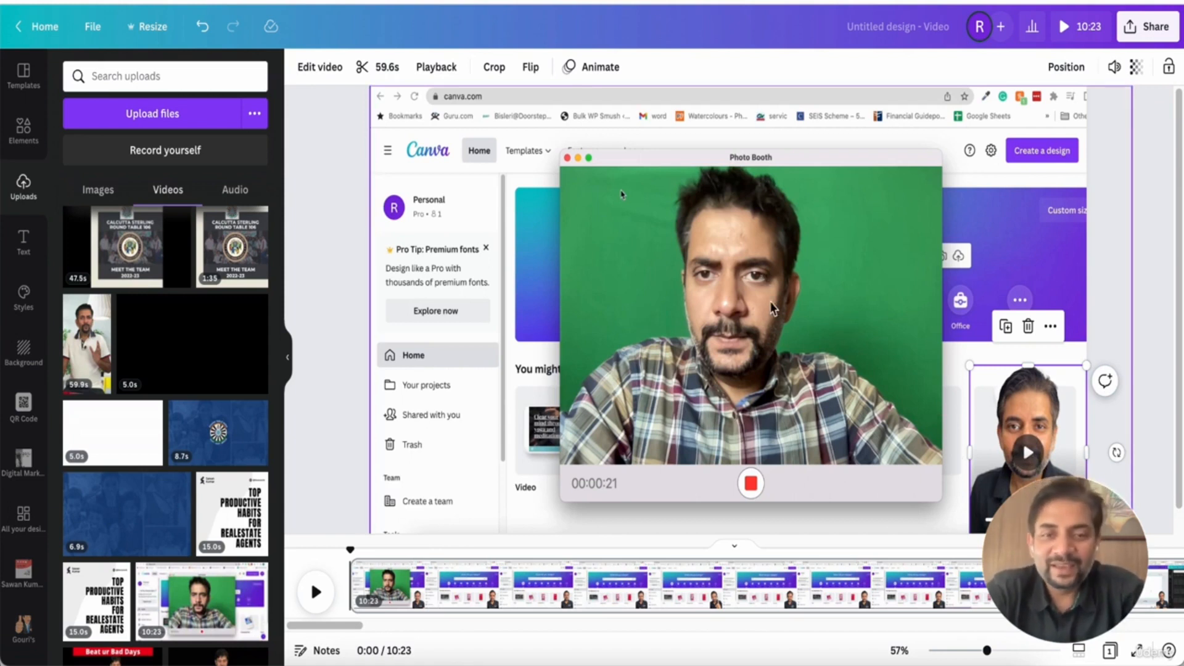
Delete the page's contents to start over on a blank page
click(505, 576)
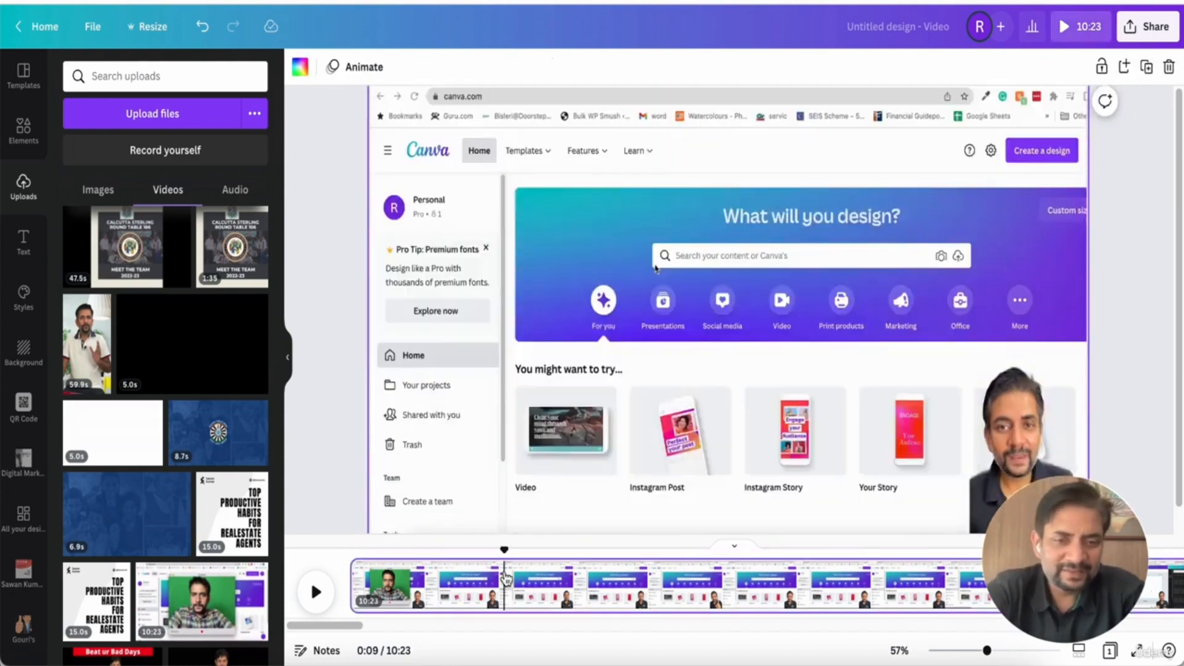
key(Delete)
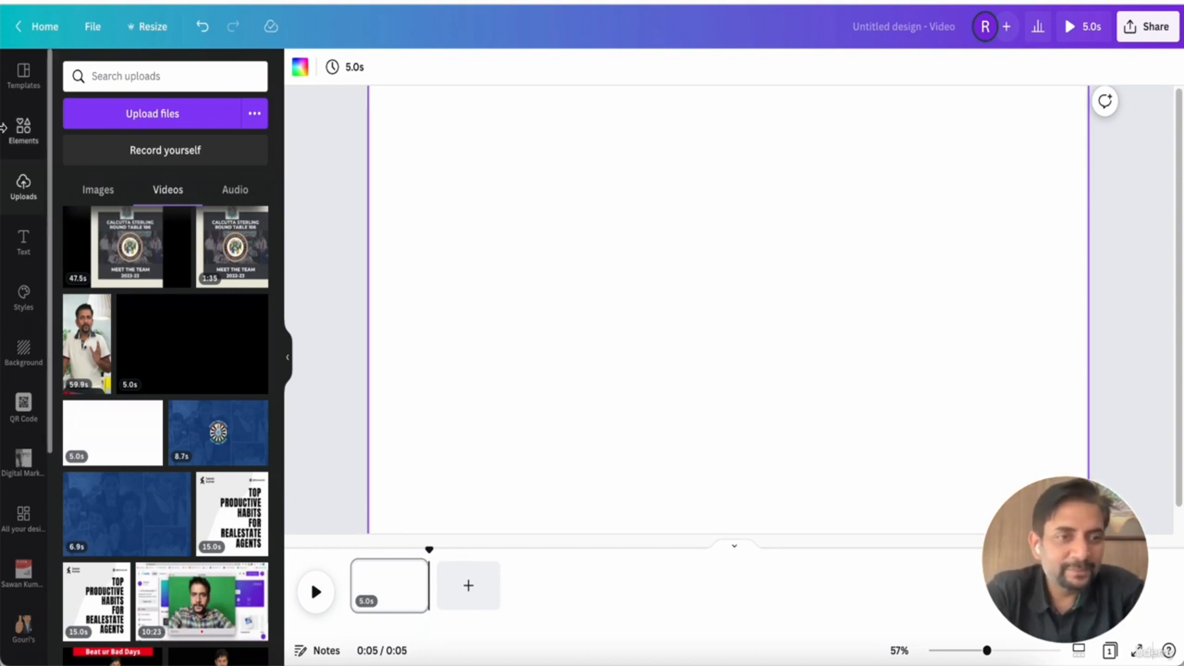
Clear the element search and add the 17.0s penguin stock video from the Videos category
click(25, 140)
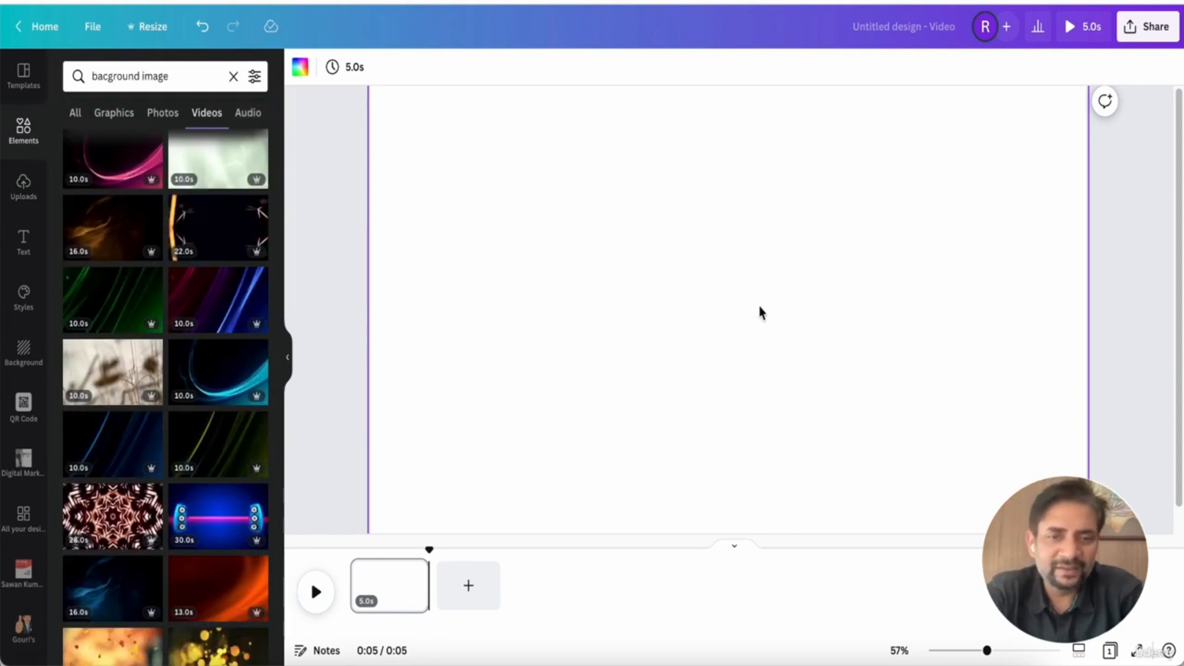
scroll(762, 313, down, 3)
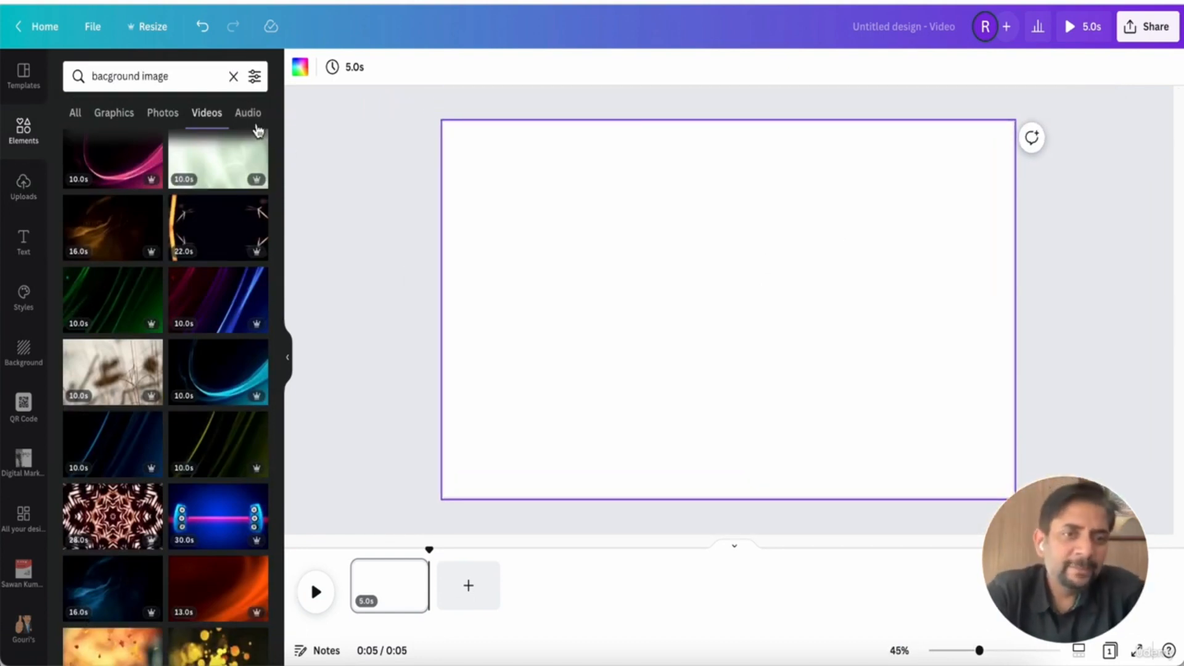
click(179, 68)
key(BackSpace)
key(BackSpace)
key(BackSpace)
key(BackSpace)
key(BackSpace)
key(BackSpace)
key(BackSpace)
key(BackSpace)
key(BackSpace)
key(BackSpace)
key(BackSpace)
key(BackSpace)
key(BackSpace)
key(BackSpace)
key(BackSpace)
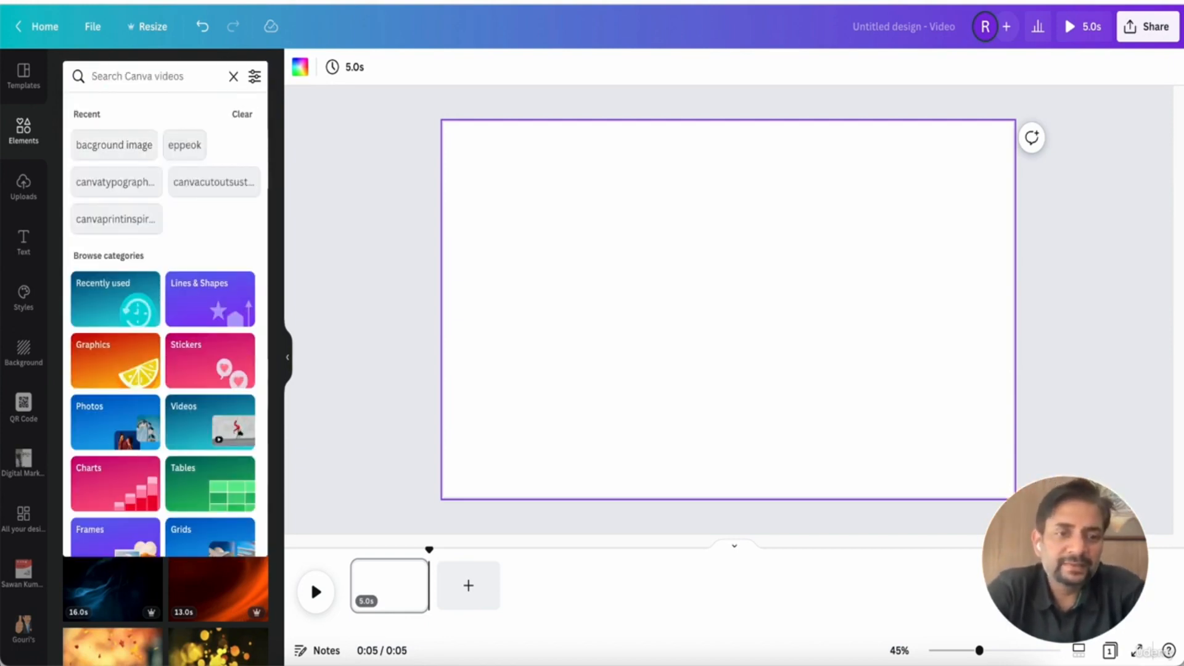
click(185, 438)
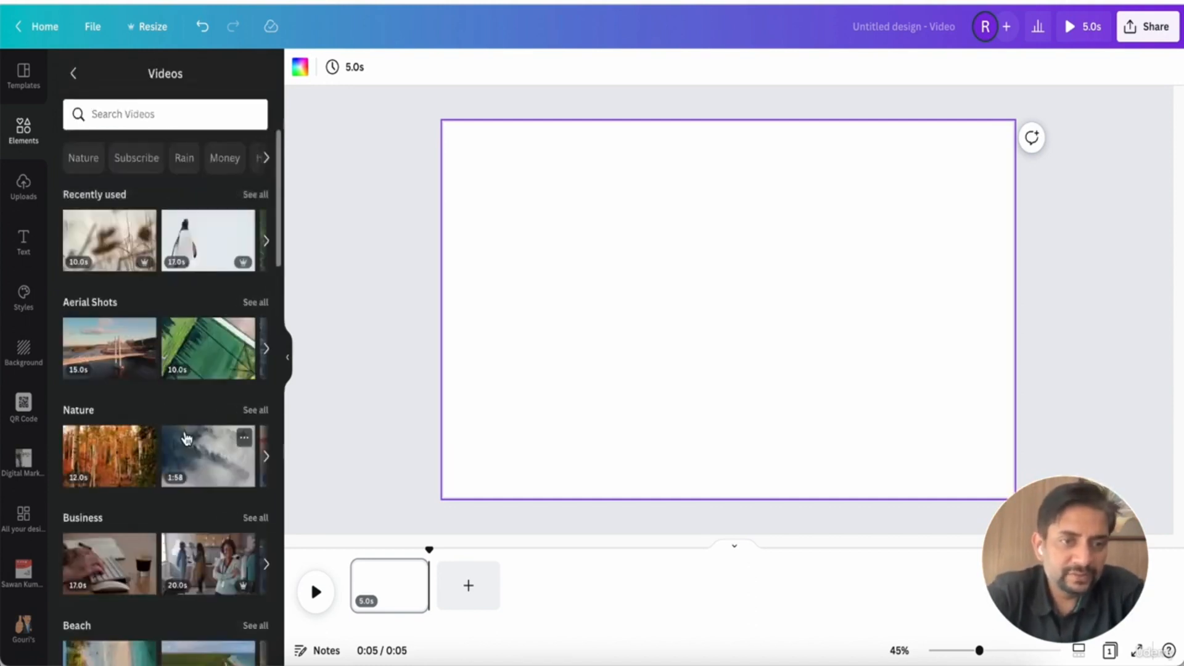
click(211, 252)
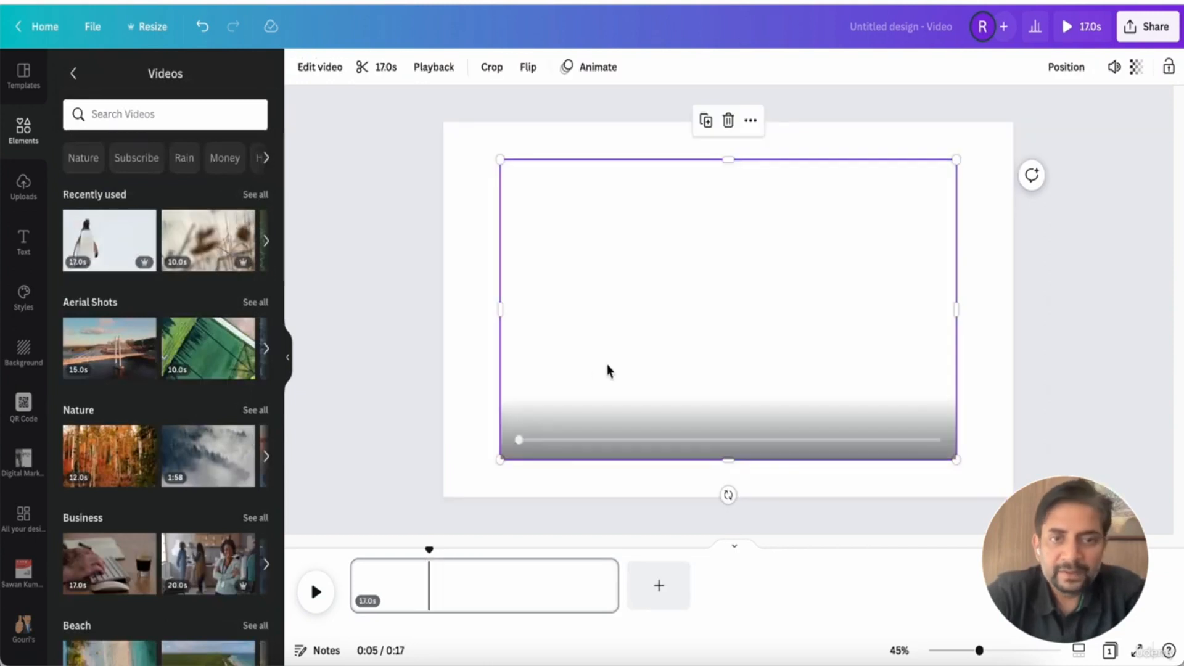
Remove the penguin video's background with Background Remover and preview it
click(460, 405)
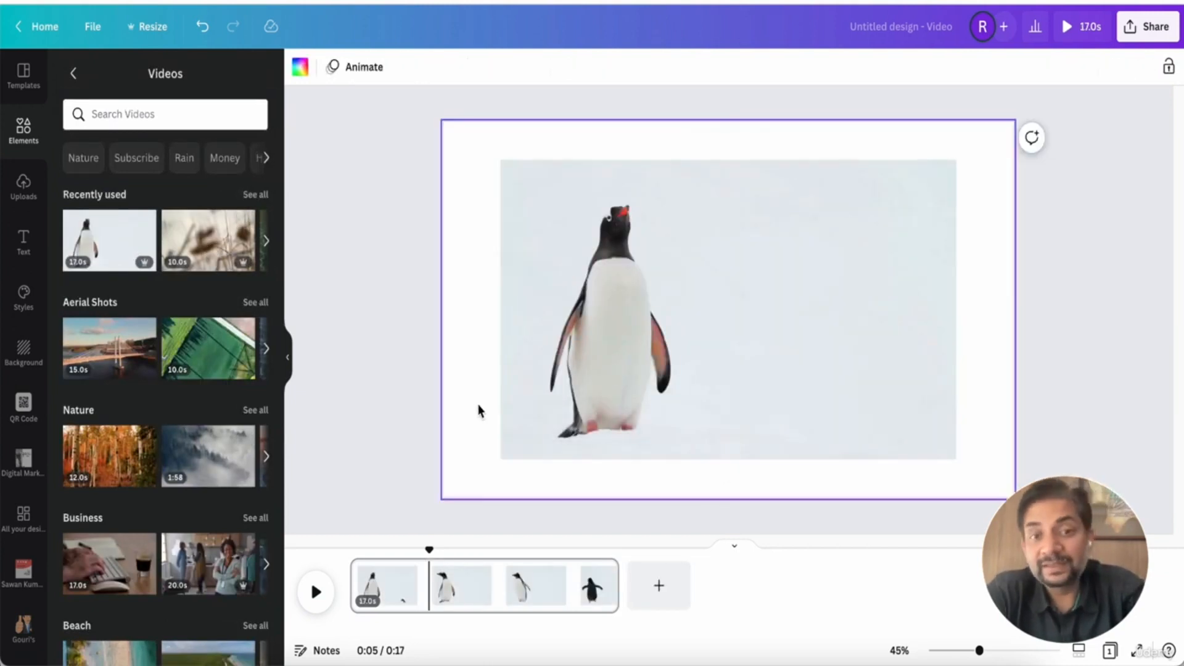
click(605, 357)
click(729, 312)
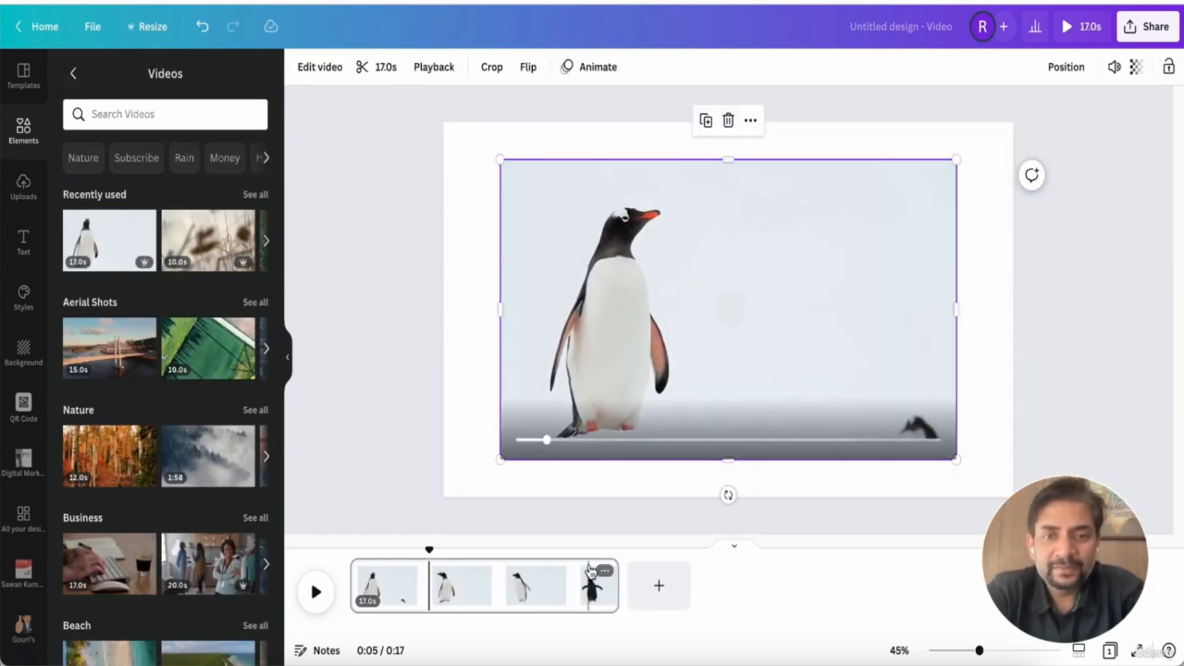
click(328, 71)
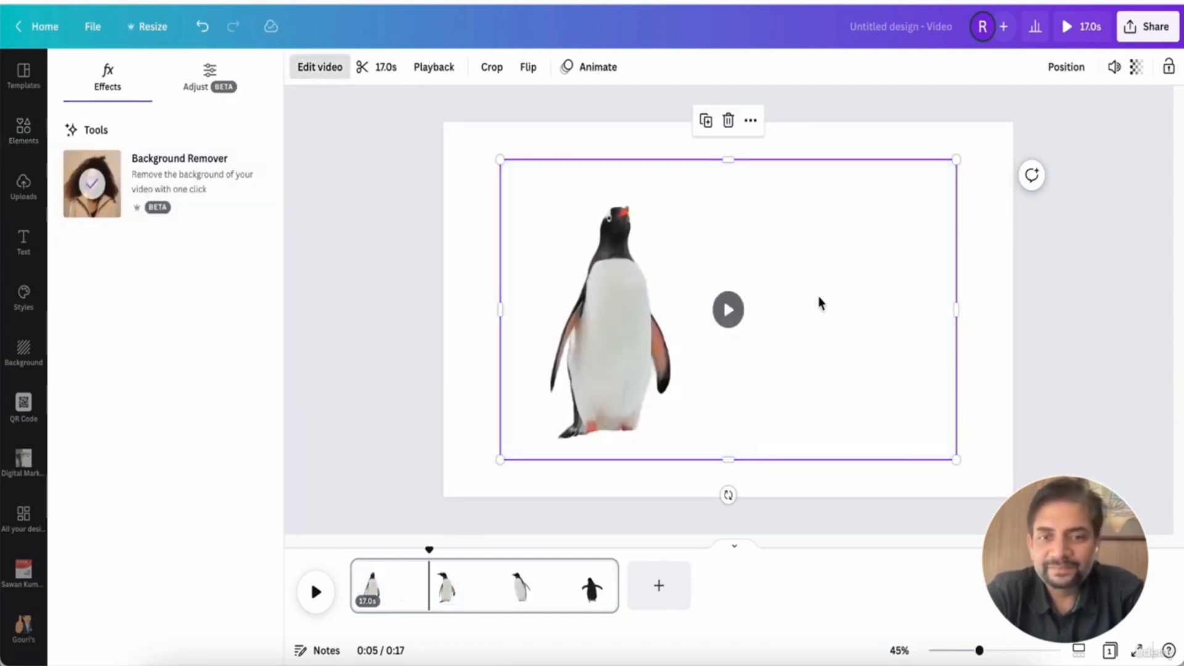
click(729, 309)
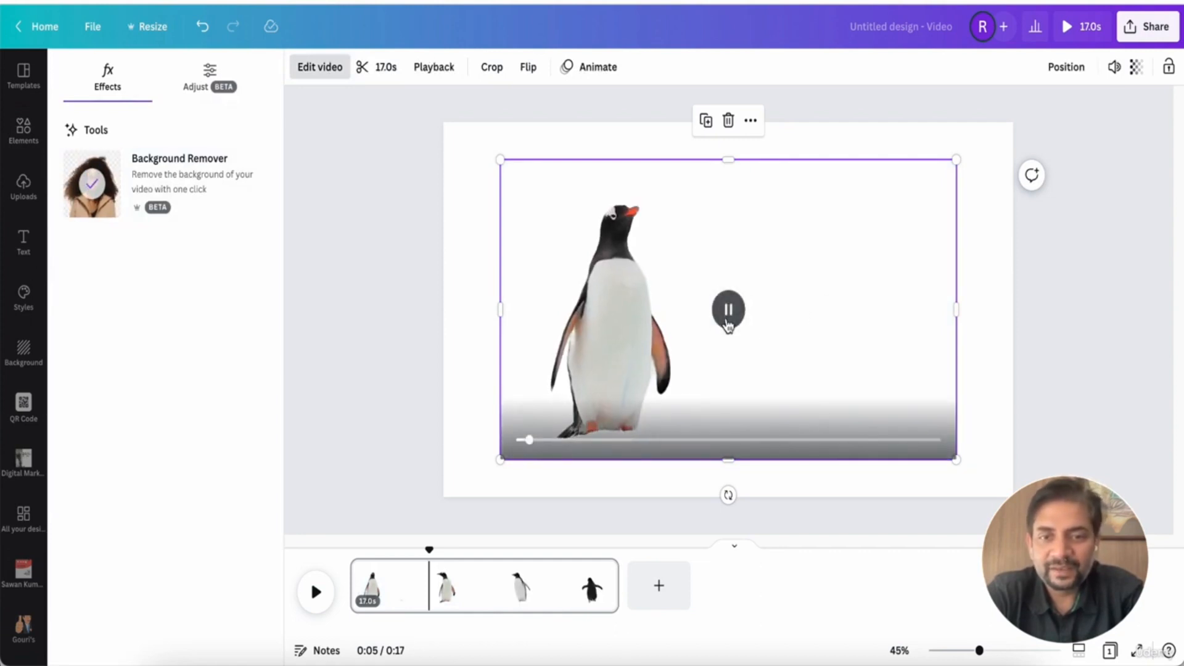
click(844, 523)
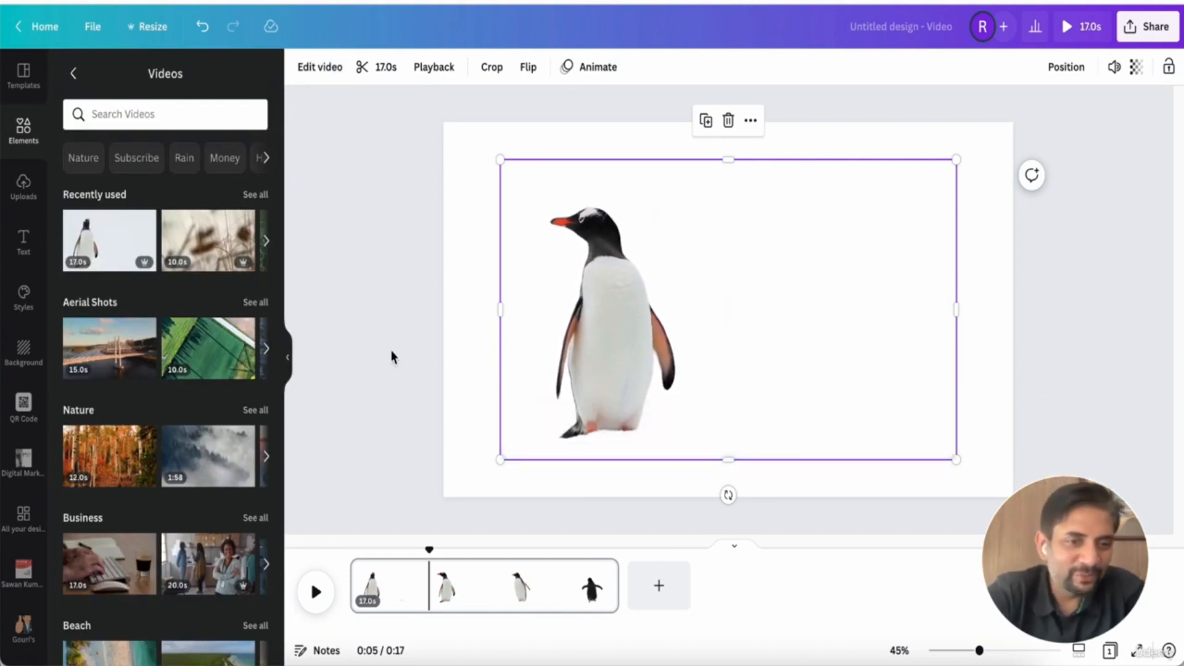
click(520, 338)
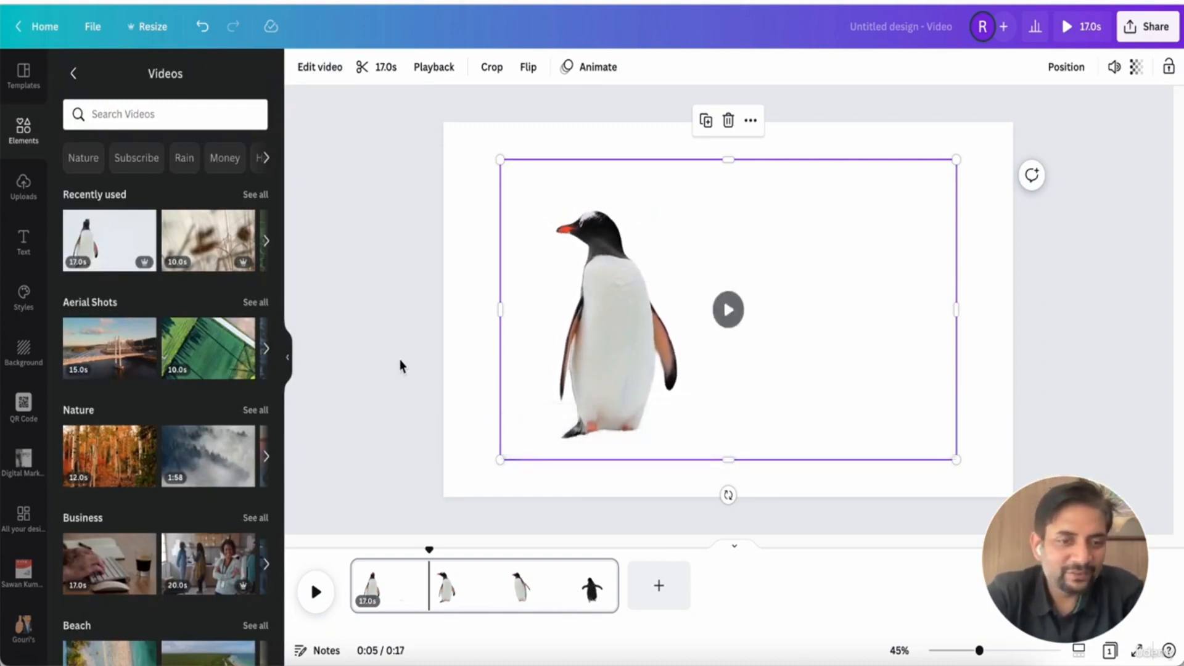
Add a new page with the business stock video of a smiling woman and remove its background
click(658, 595)
scroll(212, 503, down, 4)
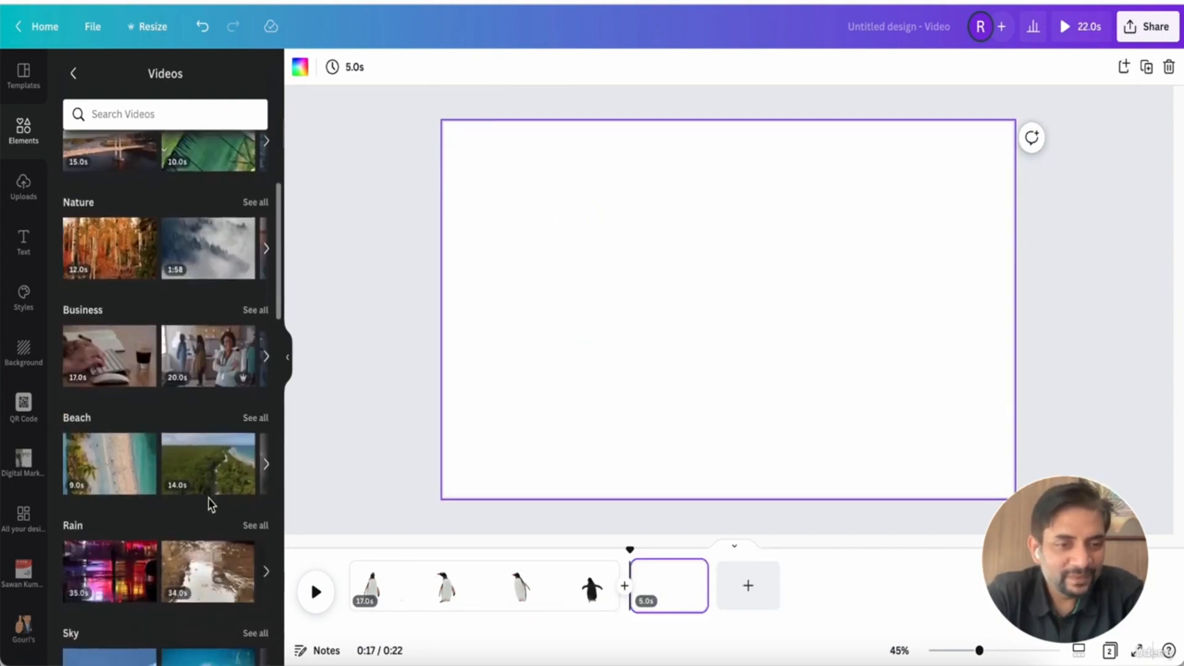
click(210, 352)
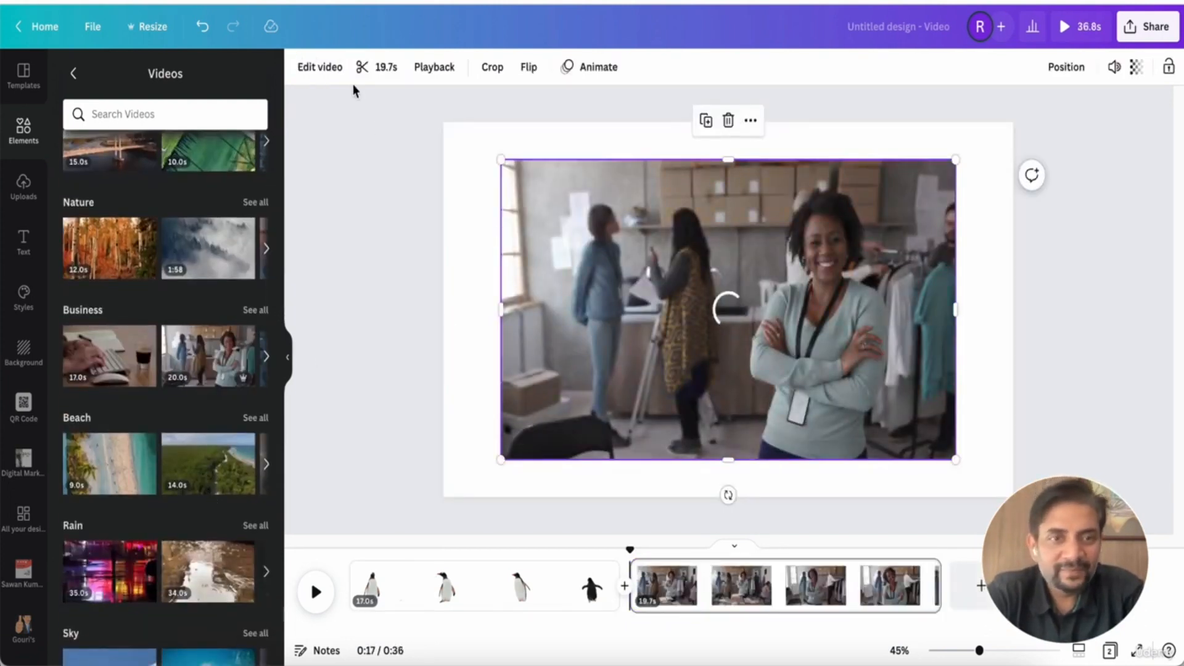
click(331, 69)
click(234, 170)
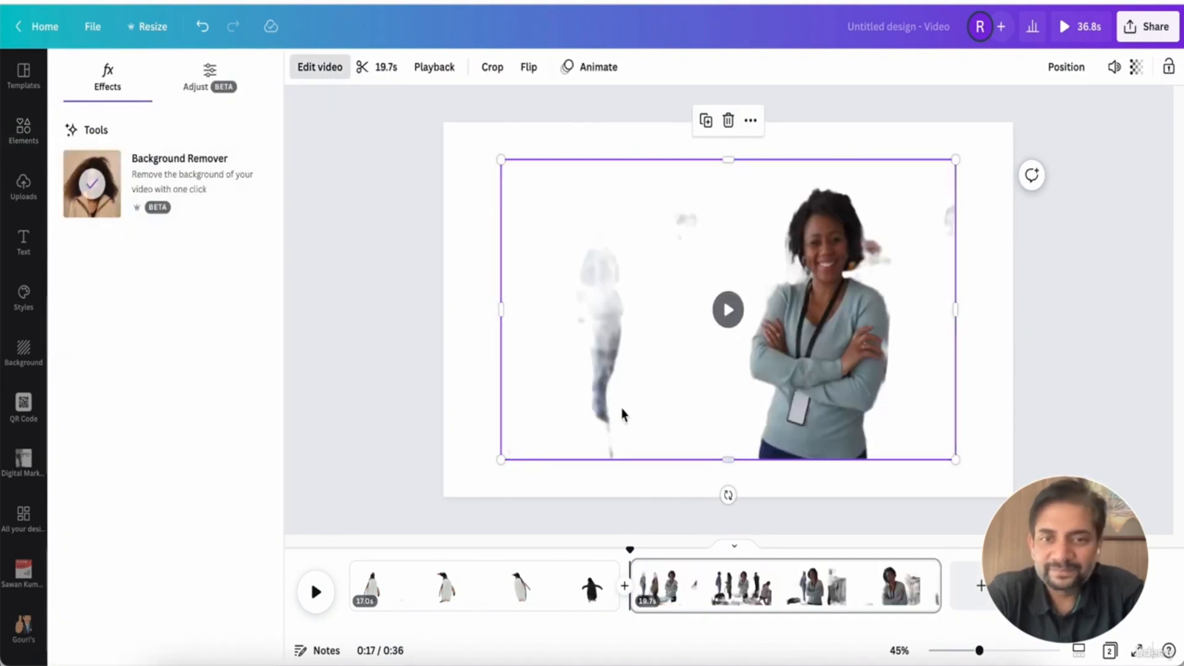
click(723, 317)
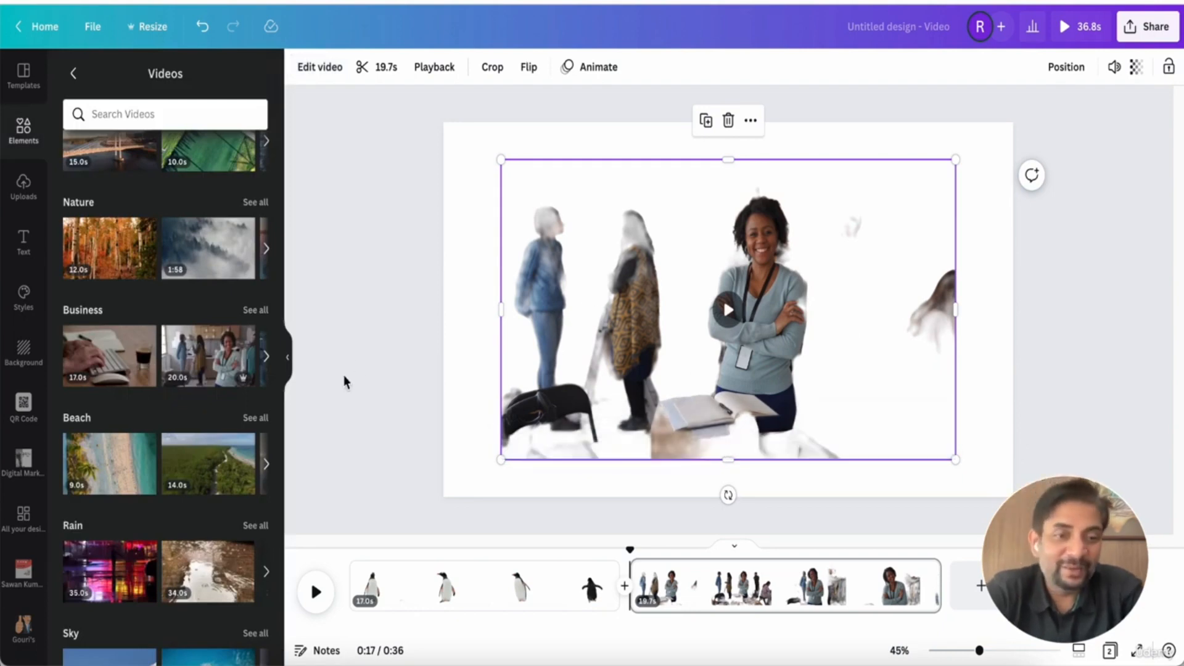
Replace the business video on the second page with the 11.0s timelapse clock video
scroll(229, 376, down, 5)
scroll(228, 377, down, 10)
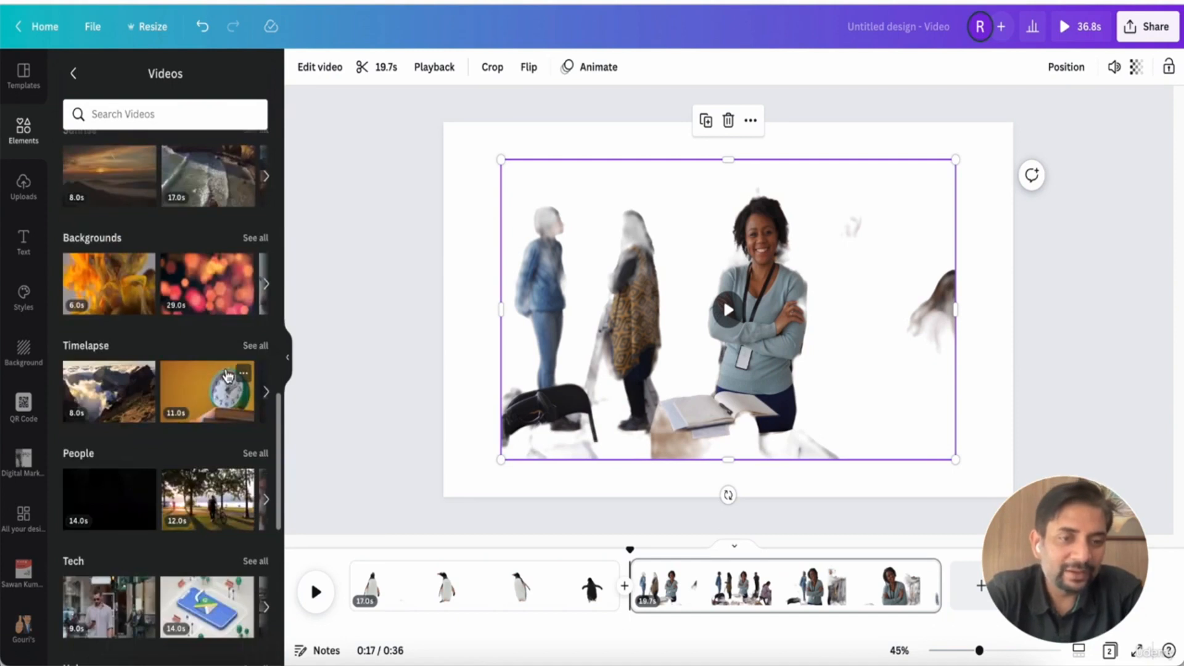
click(227, 375)
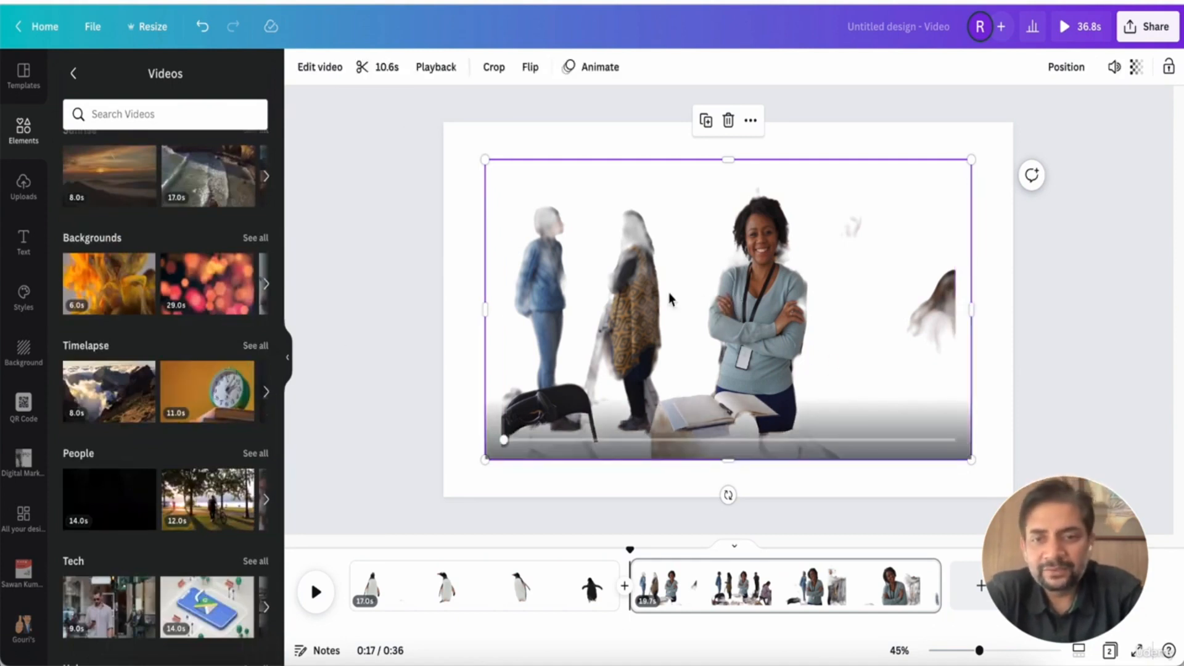
key(Delete)
click(635, 285)
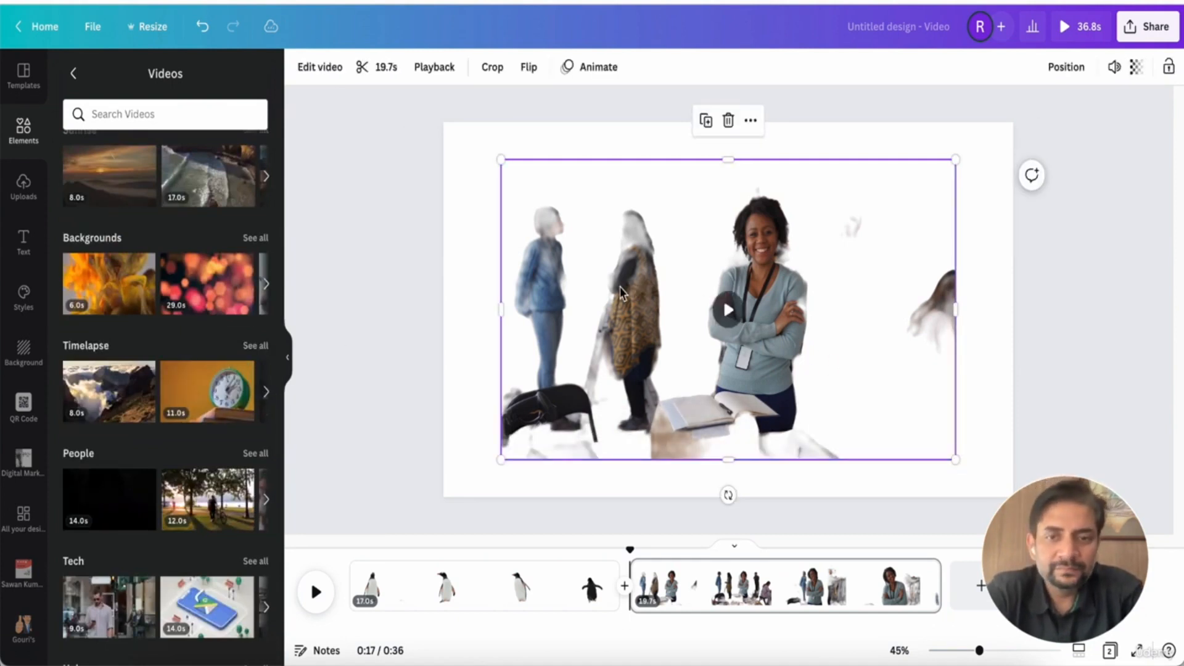
key(Delete)
click(227, 376)
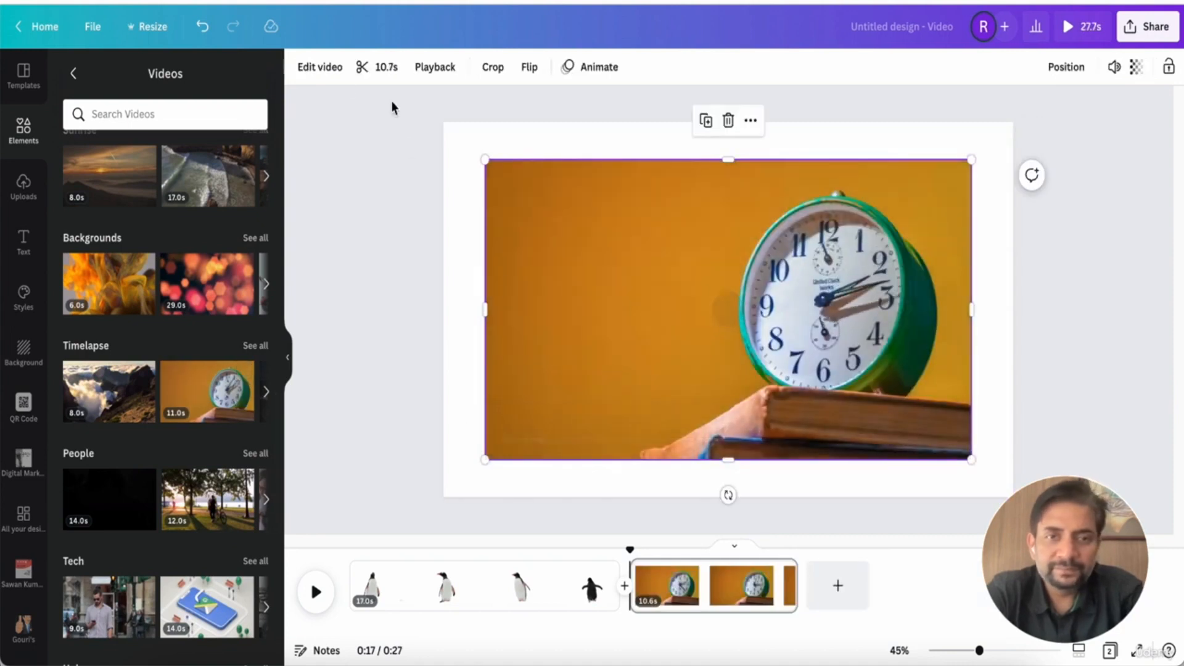
Remove the clock video's background with Background Remover and preview the result
click(320, 69)
click(132, 180)
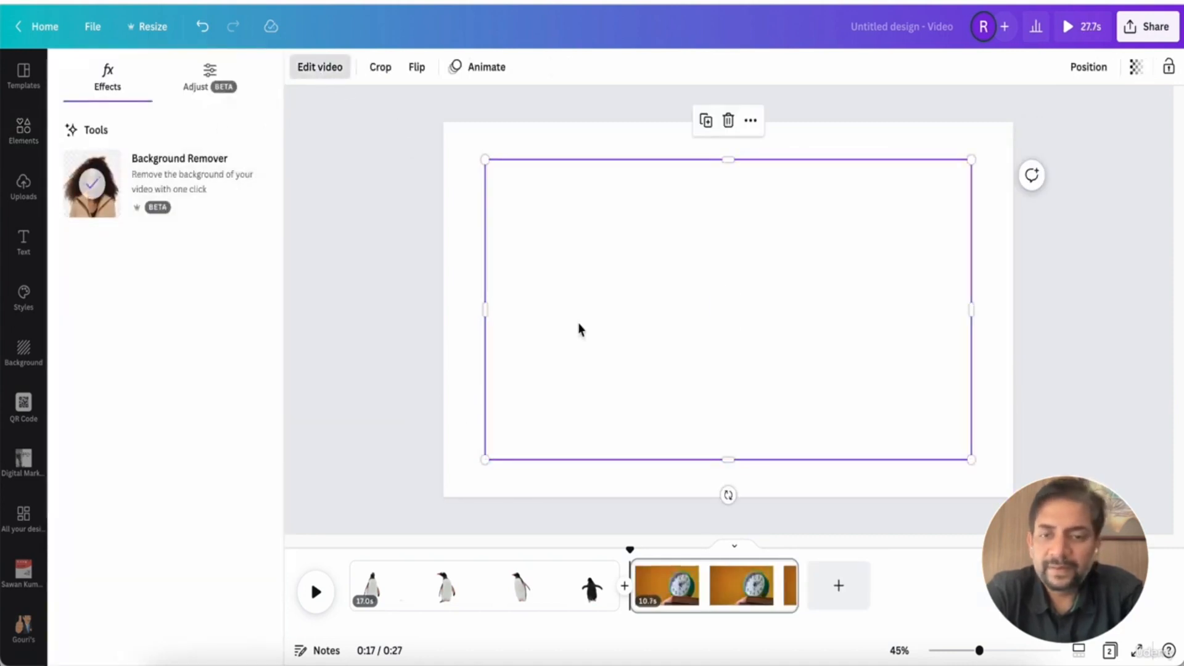
click(728, 310)
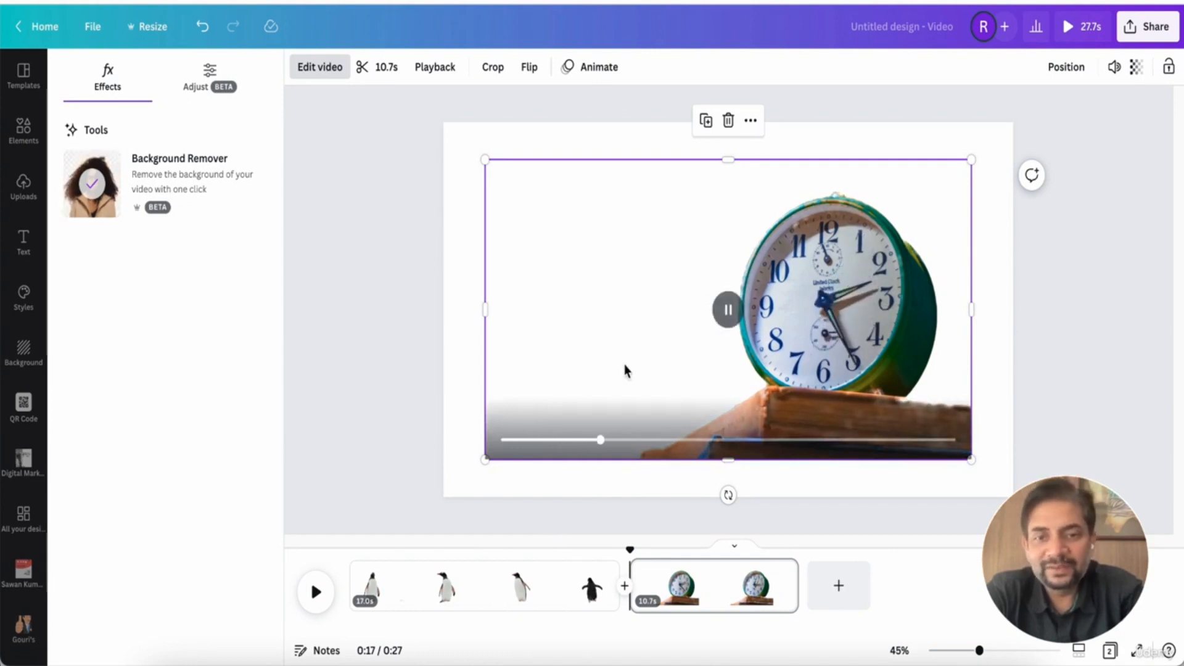
Shrink the cut-out clock video into the lower-right corner of the page and deselect it
drag(485, 160, 671, 277)
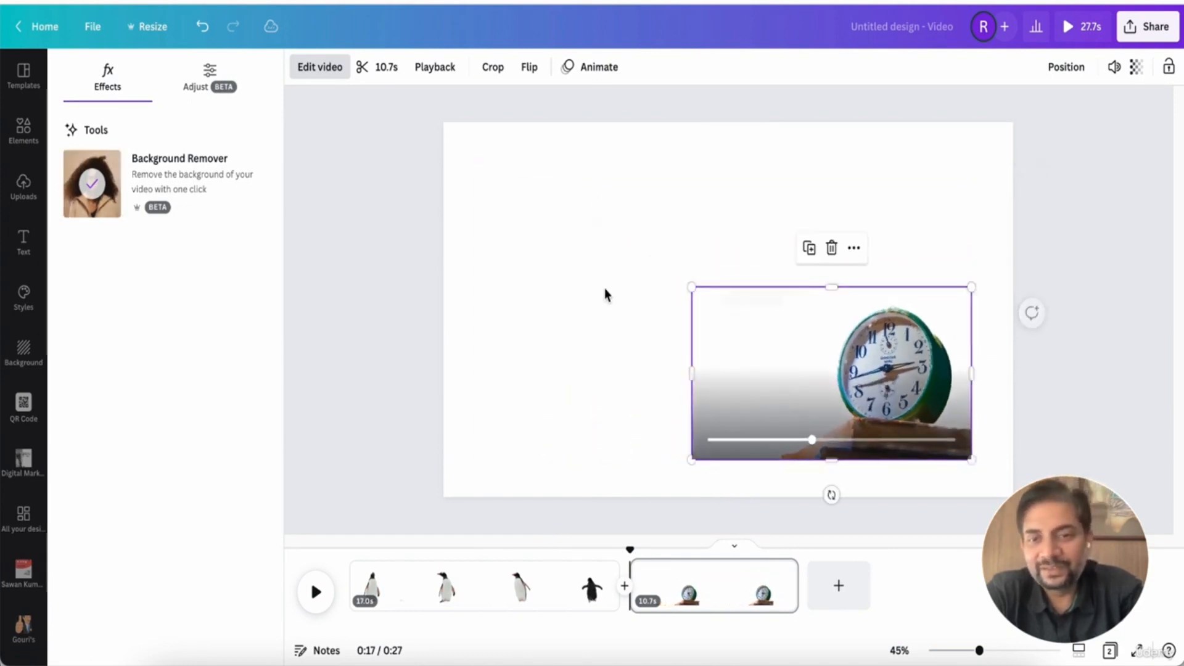
click(584, 304)
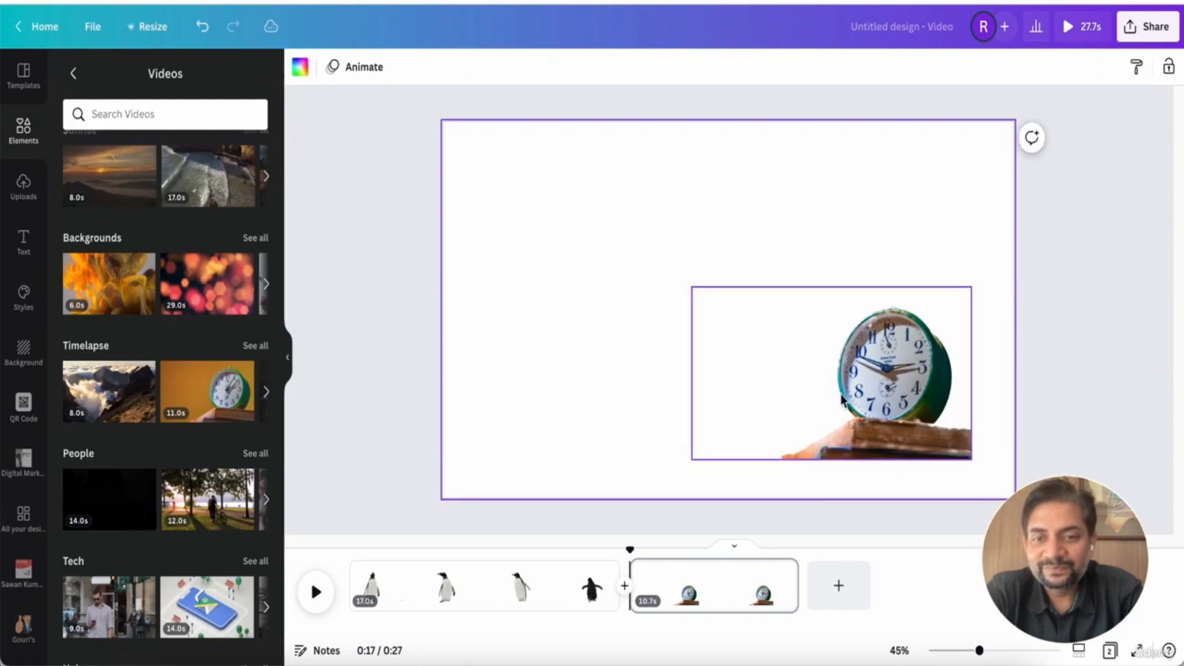
click(830, 375)
click(830, 374)
click(574, 346)
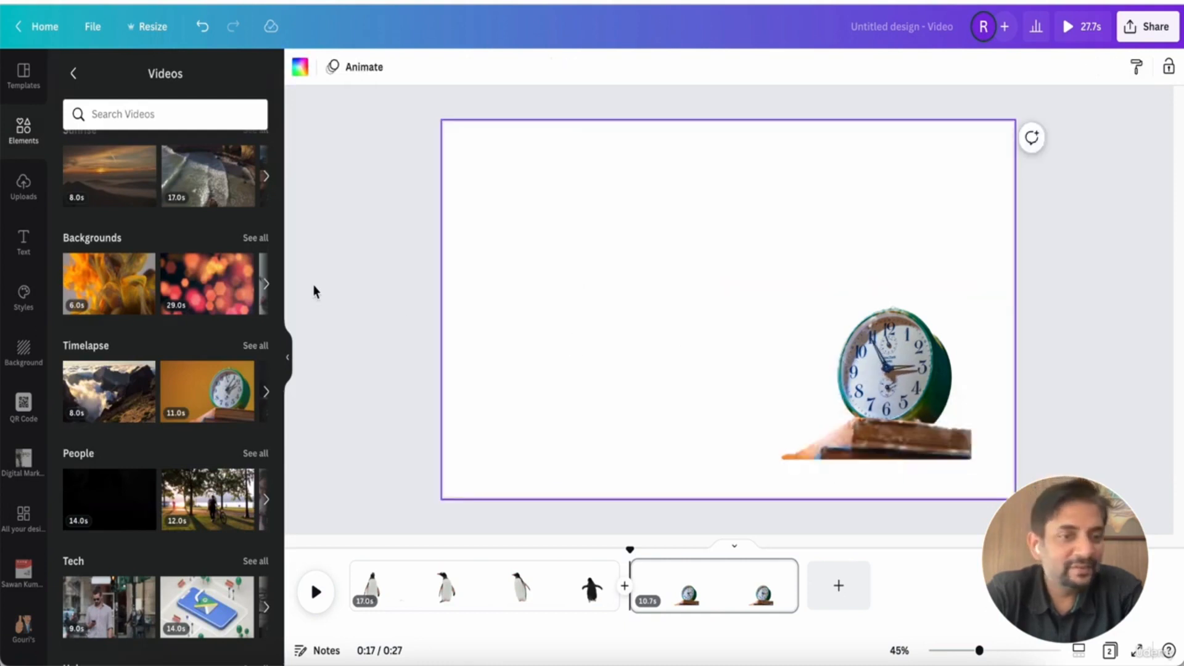
Add the 29.0s bokeh background video, send it behind the clock, and stretch it to fill the page
click(188, 302)
right_click(779, 343)
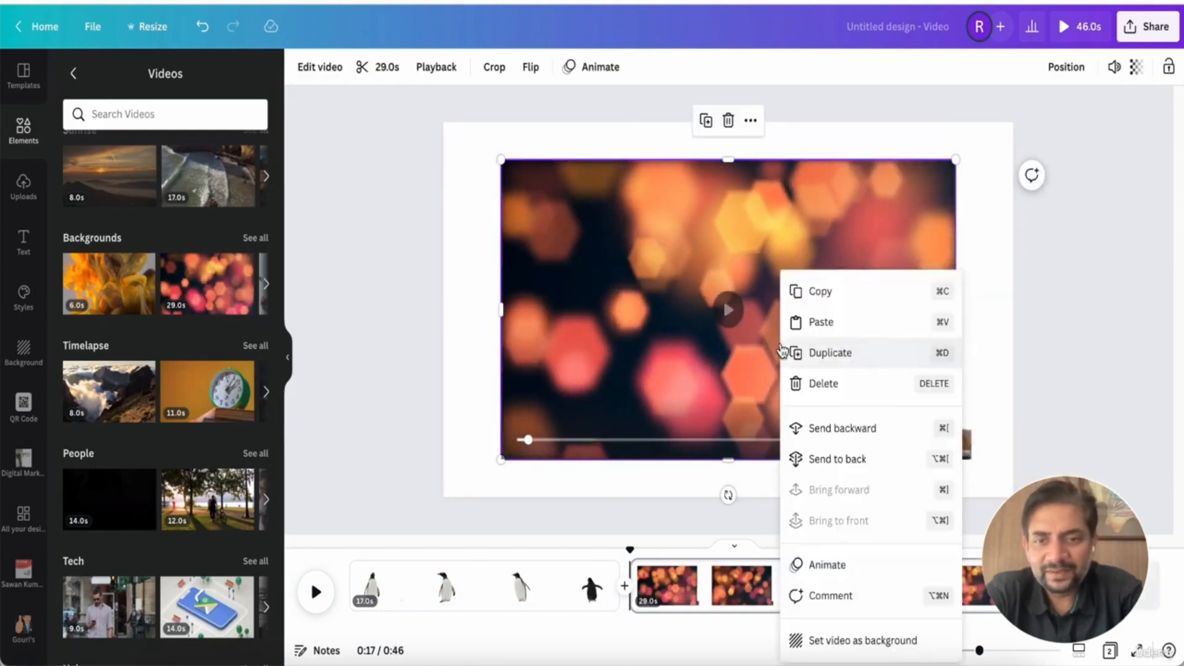
click(818, 443)
drag(956, 460, 1011, 497)
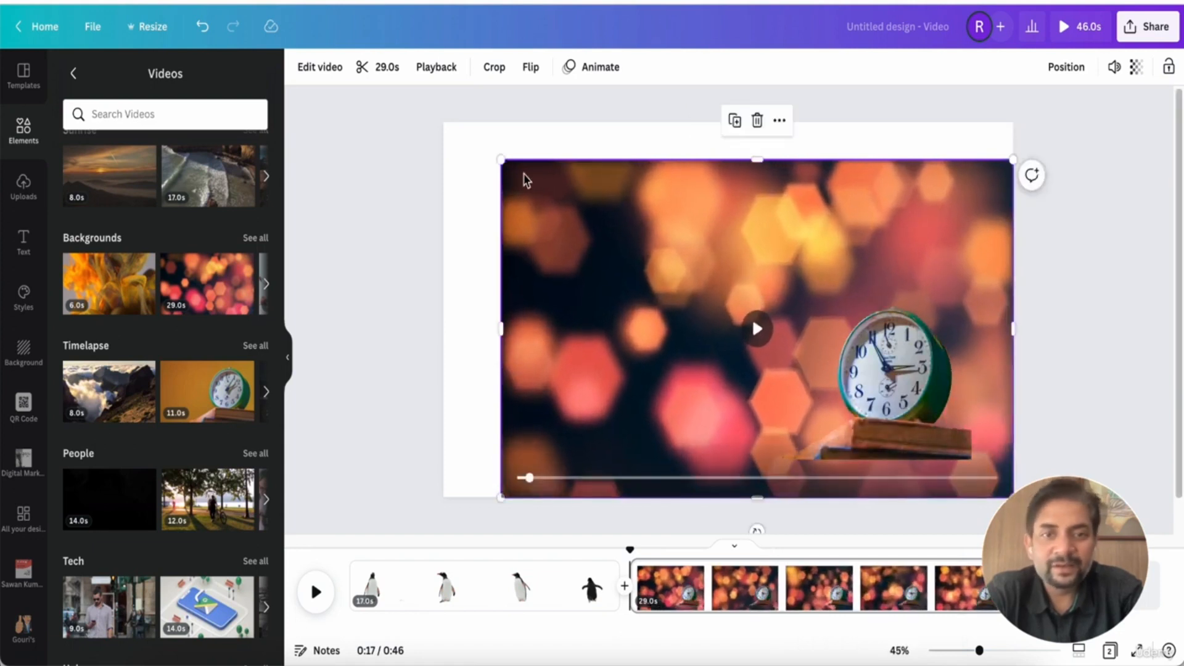
drag(500, 159, 444, 122)
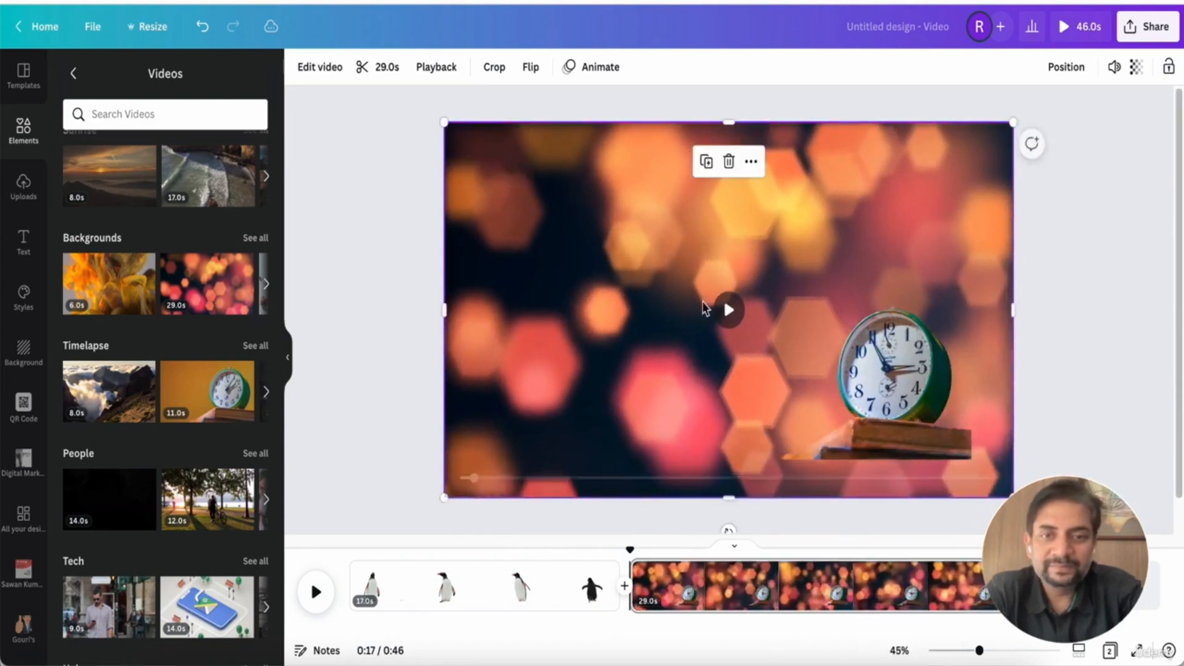
Play the full 46-second video and scrub to the clock scene to review it
click(889, 375)
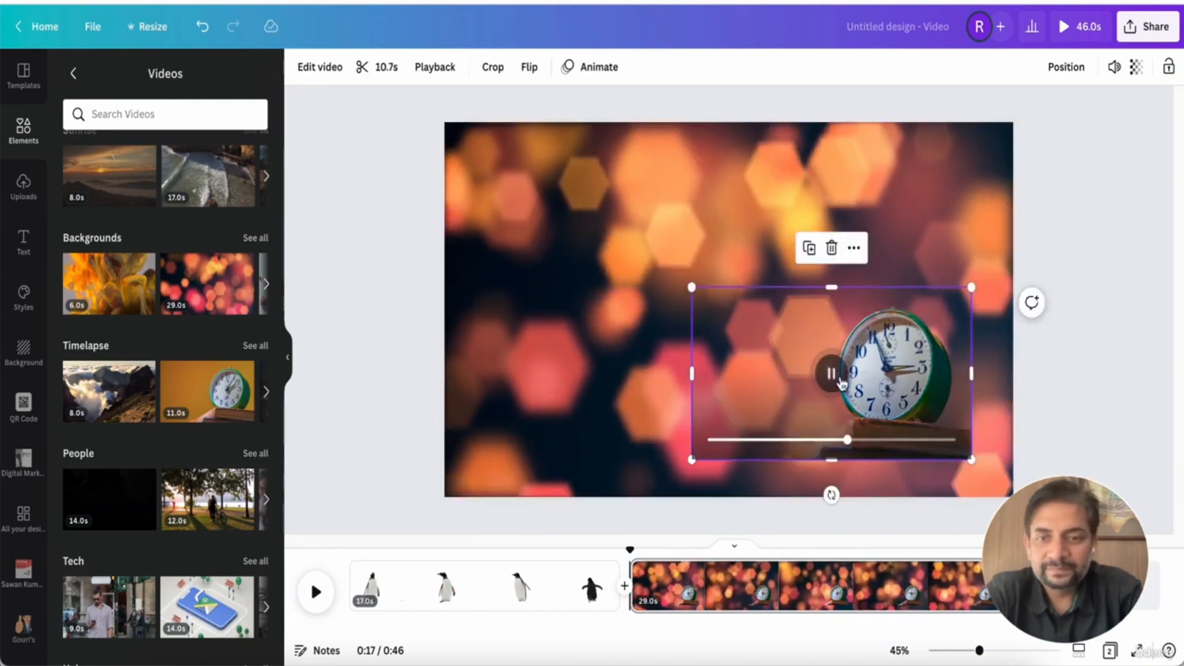
click(1001, 259)
click(1080, 27)
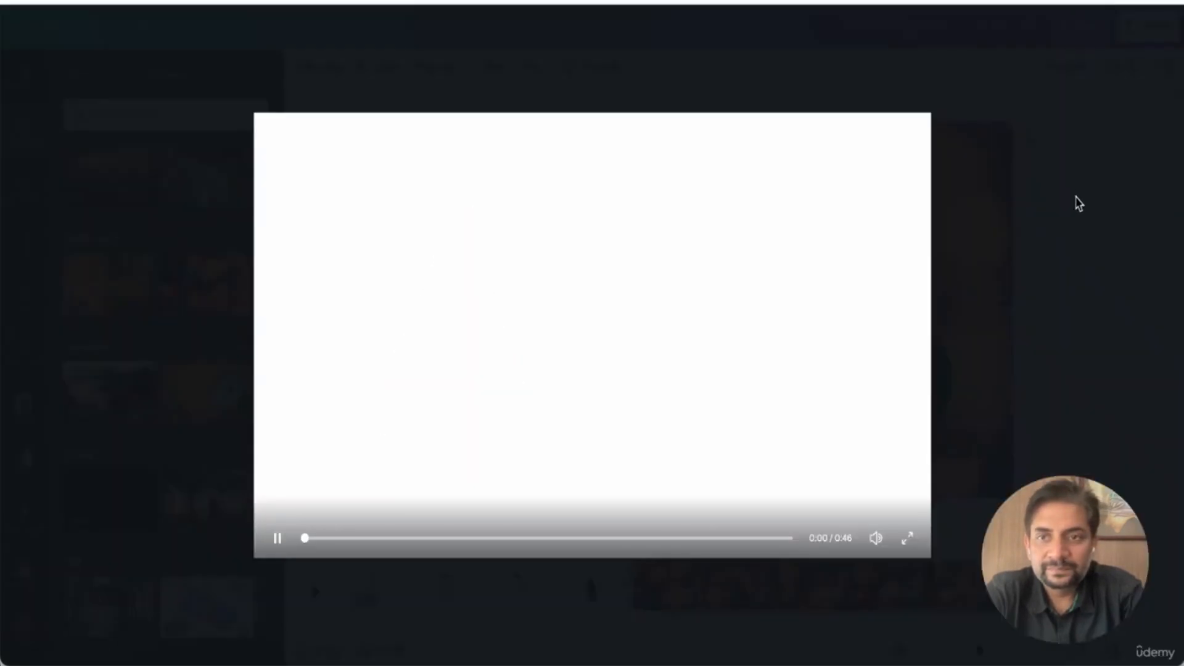
click(349, 540)
drag(410, 542, 512, 542)
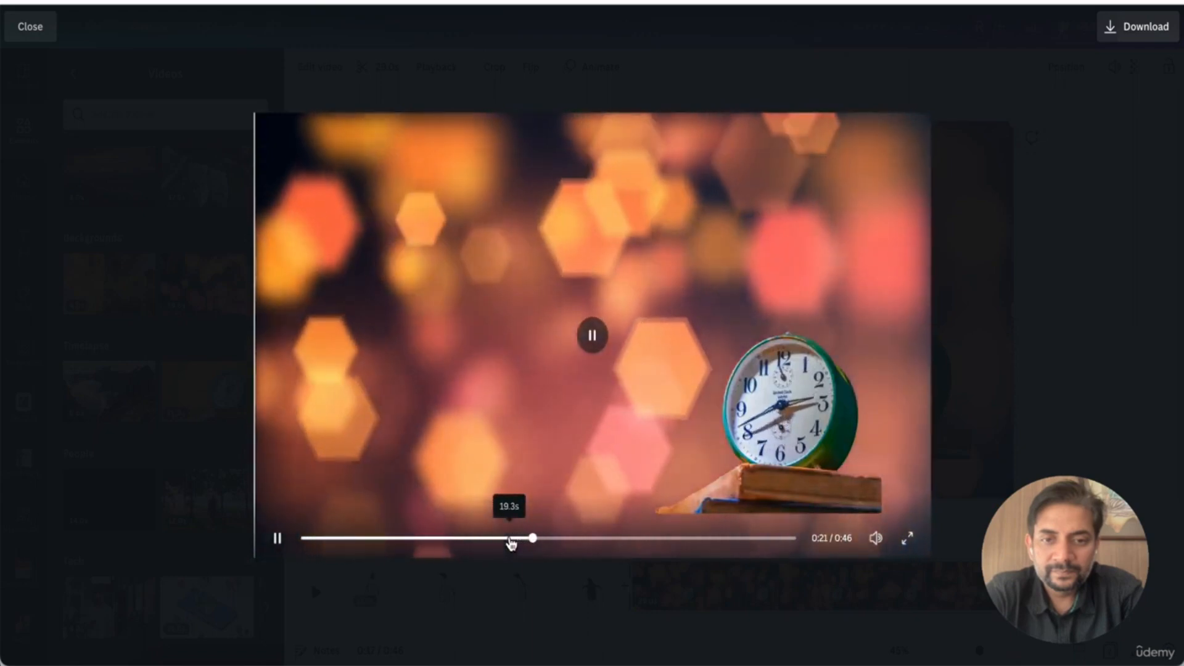